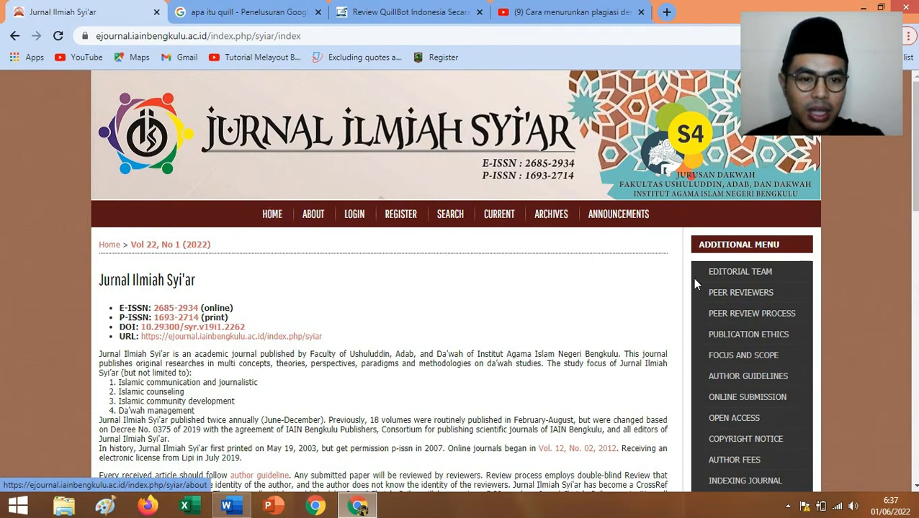
# Open the user registration form of the Jurnal Ilmiah Syi'ar website.
pyautogui.scroll(-5, 727, 424)
pyautogui.scroll(4, 76, 216)
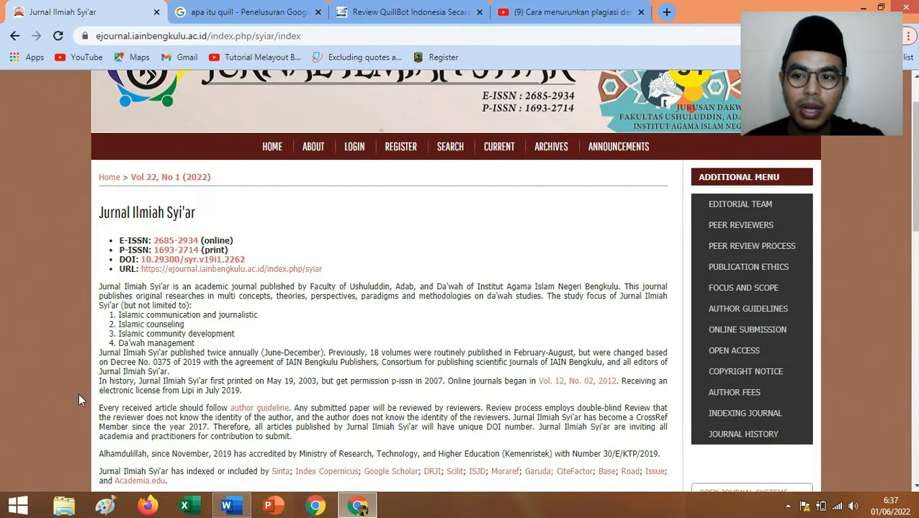
pyautogui.click(407, 152)
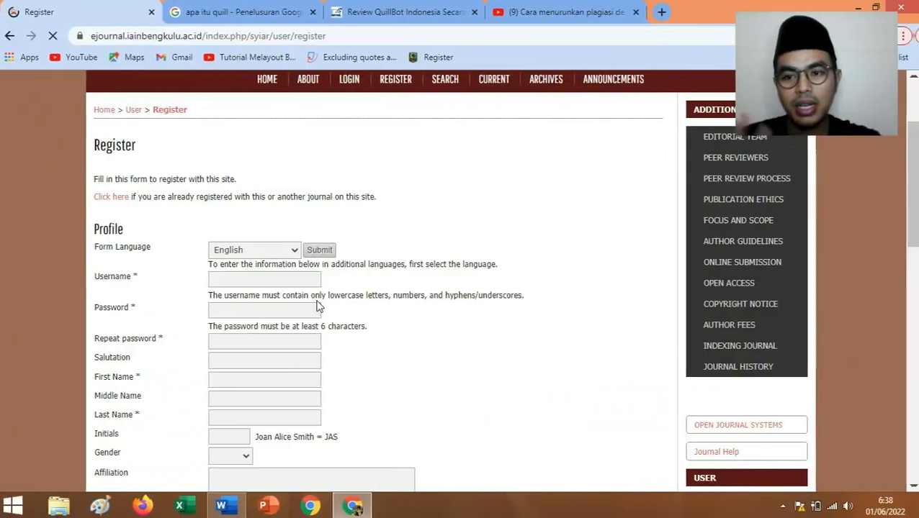
# Examine the registration form's profile fields, from username, password and names to affiliation, signature and email.
pyautogui.click(231, 279)
pyautogui.scroll(-1, 349, 269)
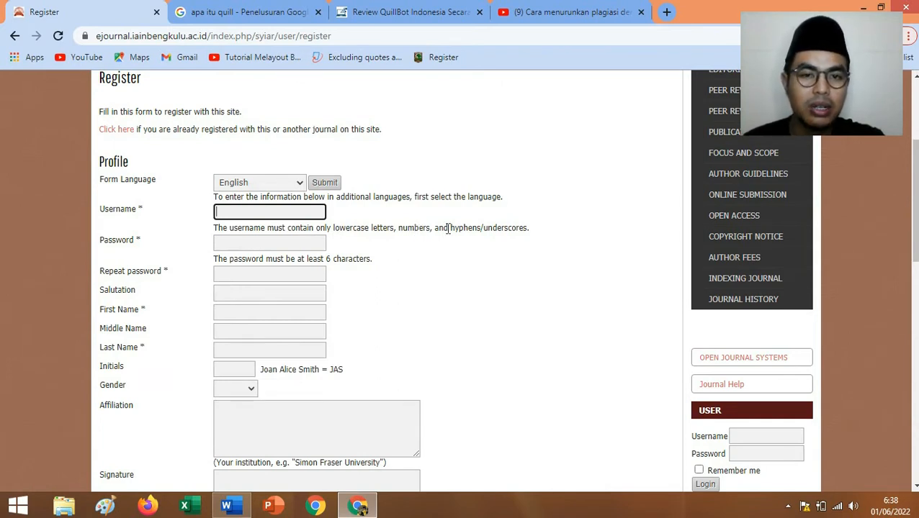
pyautogui.scroll(-1, 455, 244)
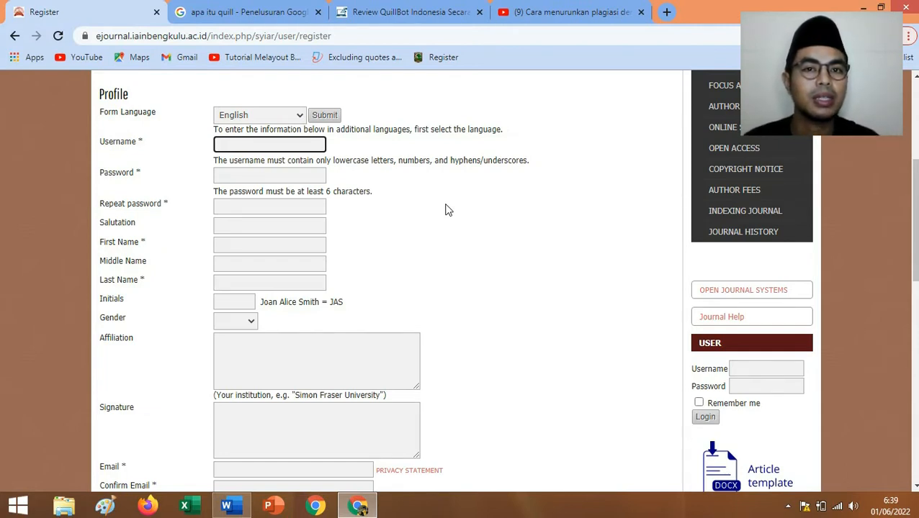
pyautogui.scroll(-3, 263, 252)
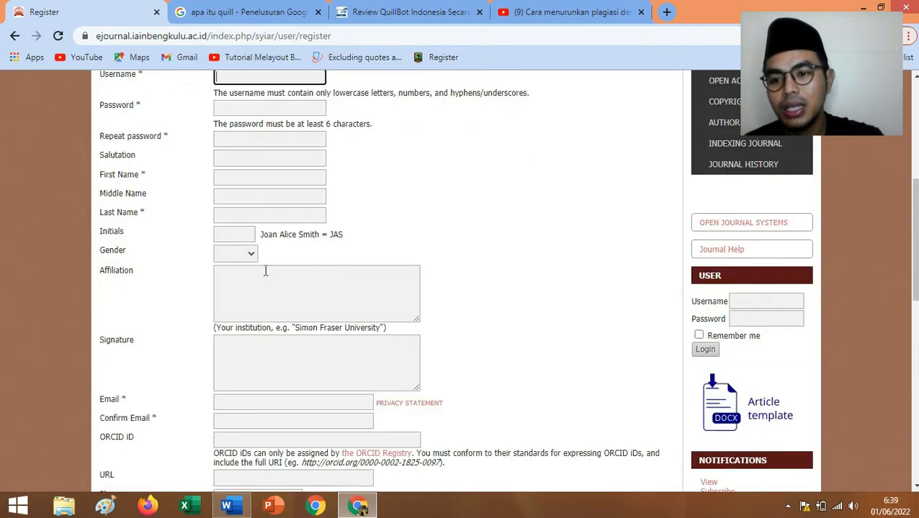
pyautogui.click(230, 216)
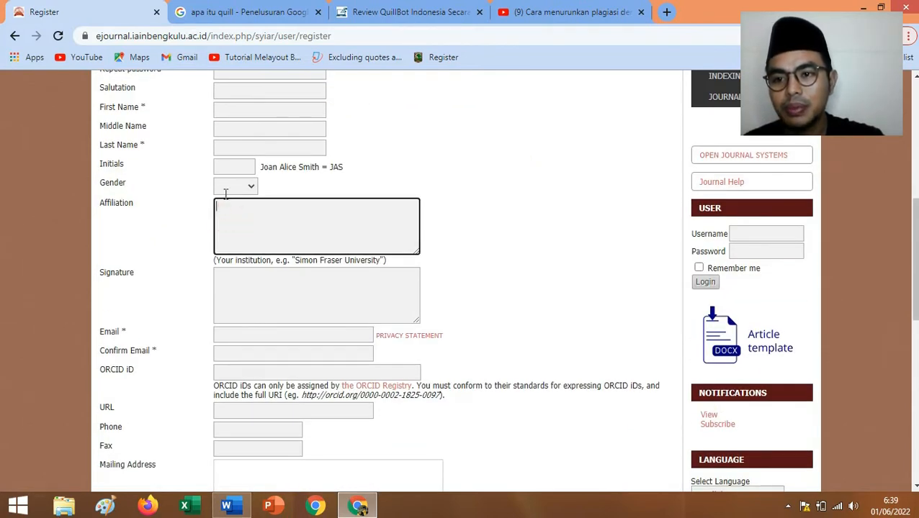
pyautogui.click(223, 110)
pyautogui.click(227, 147)
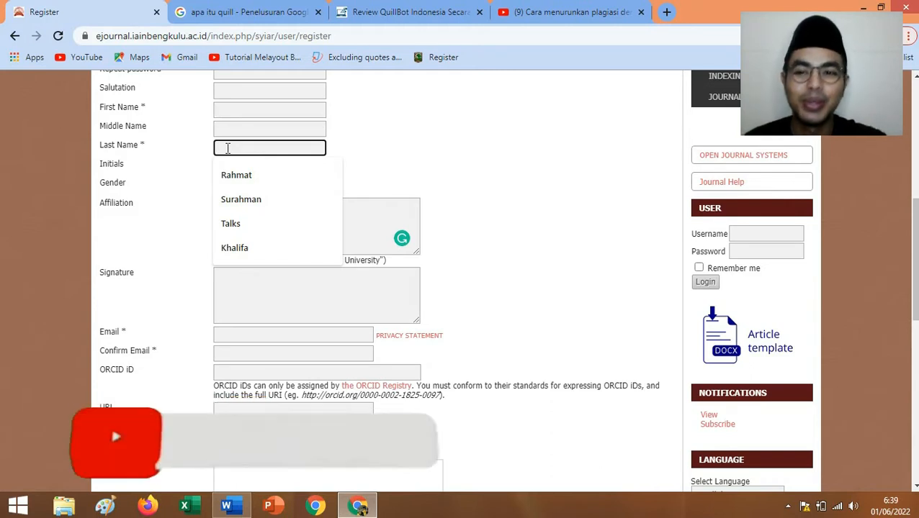
pyautogui.click(158, 257)
pyautogui.scroll(-1, 158, 257)
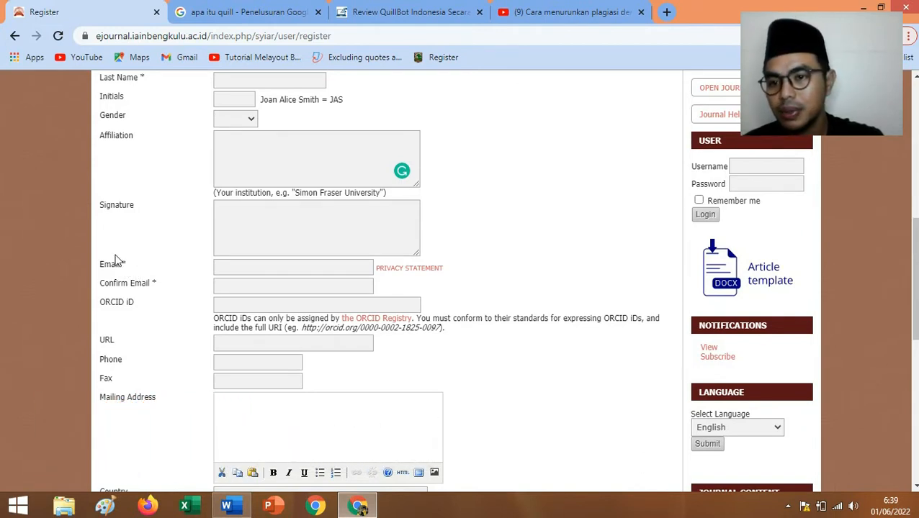
pyautogui.scroll(-1, 136, 245)
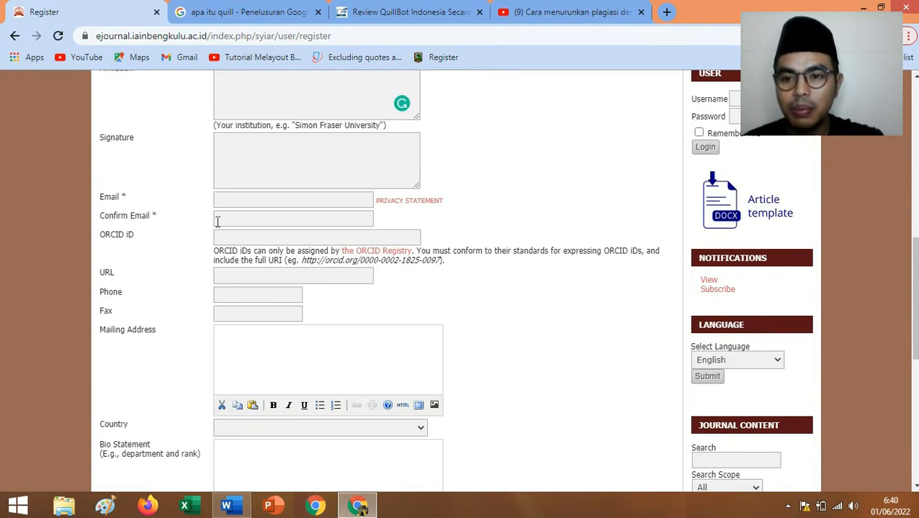
pyautogui.click(216, 222)
pyautogui.click(164, 246)
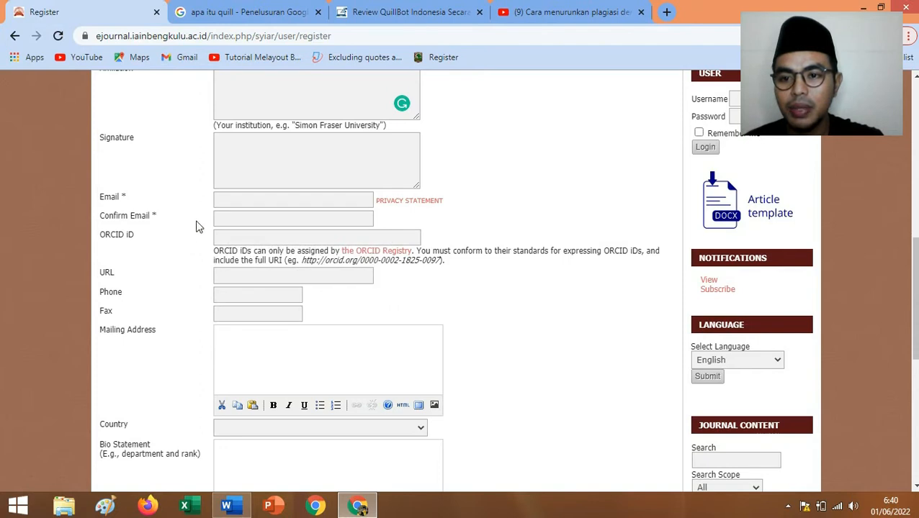
# Fill in the journal's email address as Email and copy the same address into Confirm Email.
pyautogui.click(216, 200)
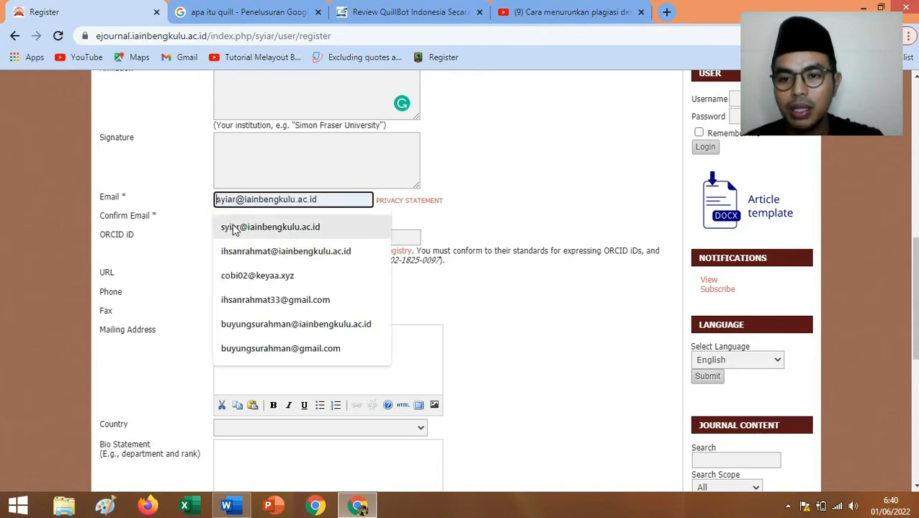
pyautogui.click(234, 228)
pyautogui.click(233, 218)
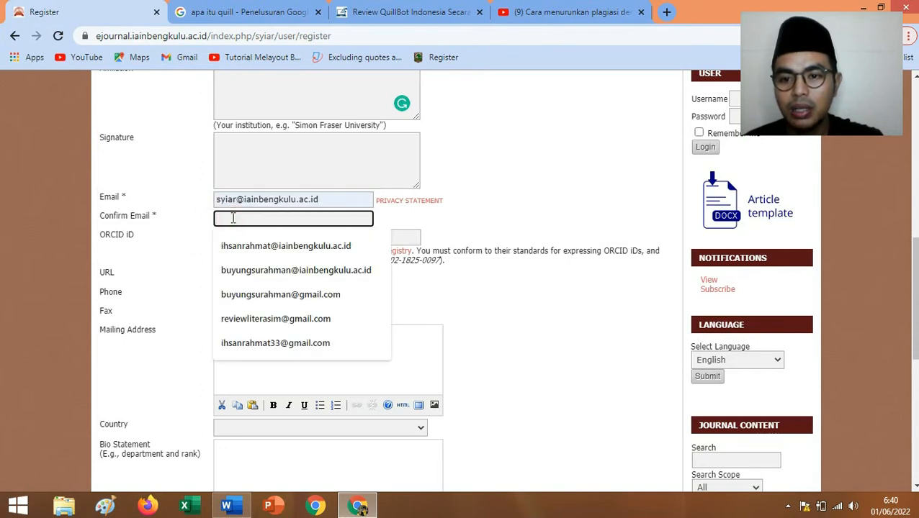
pyautogui.moveTo(332, 199); pyautogui.dragTo(182, 208)
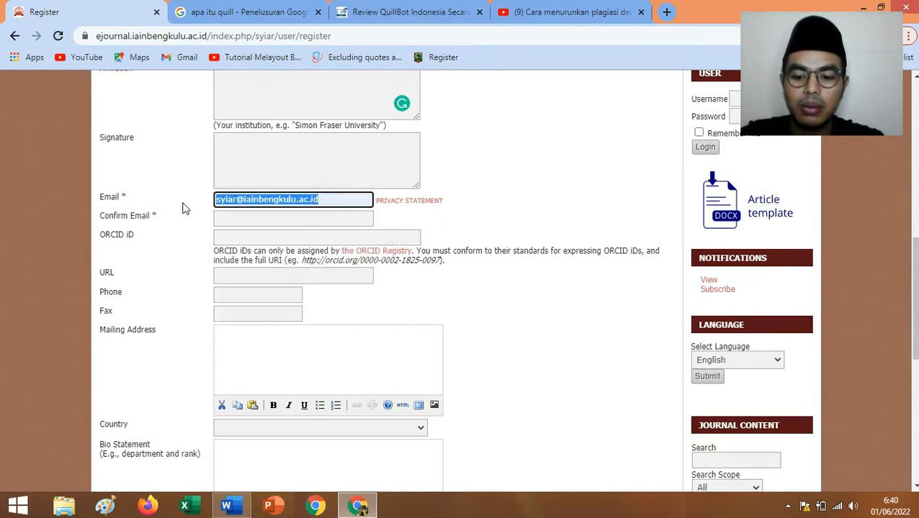
pyautogui.hotkey('ctrl', 'c')
pyautogui.click(240, 217)
pyautogui.hotkey('ctrl', 'v')
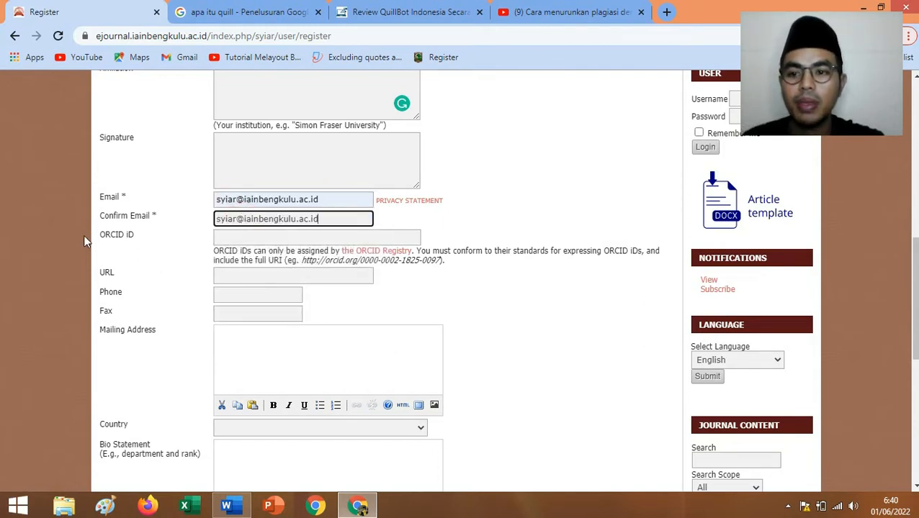
pyautogui.click(78, 236)
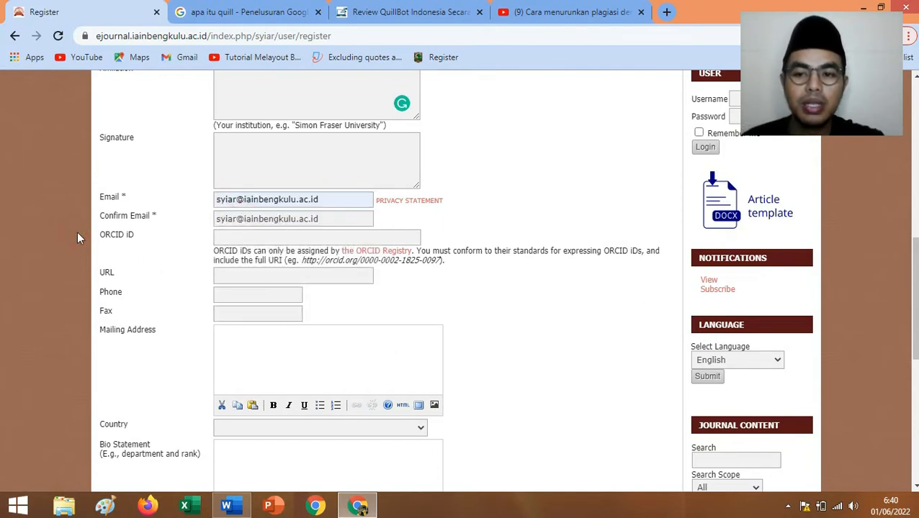
# Examine the registration form's ORCID iD, URL, phone, affiliation, country, bio statement, working language and role fields.
pyautogui.scroll(-1, 77, 231)
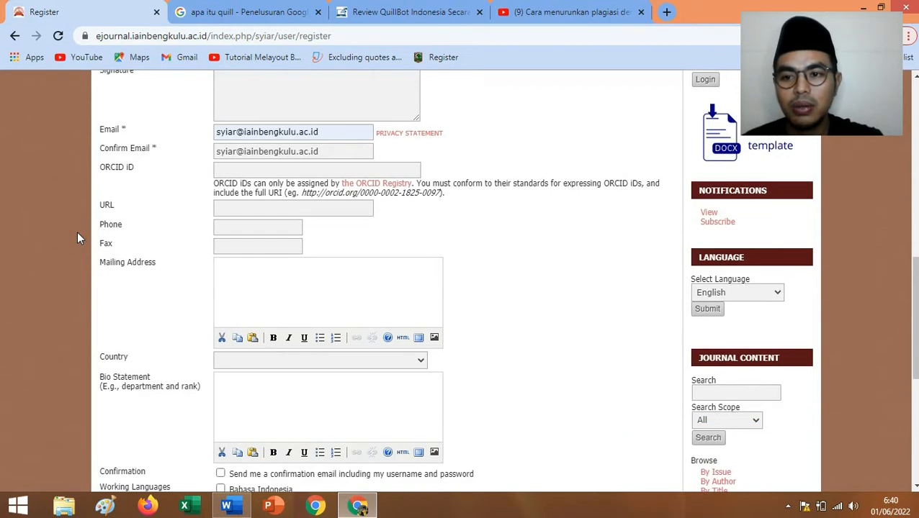
pyautogui.click(226, 207)
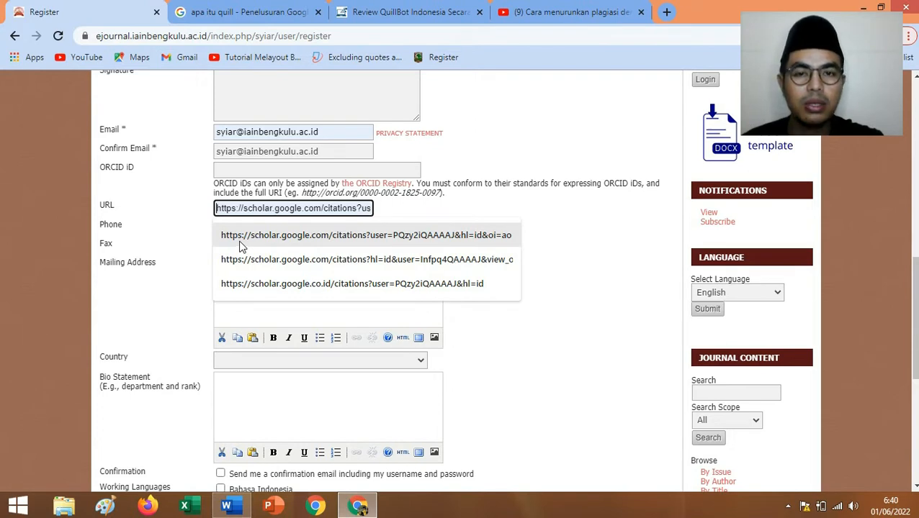
pyautogui.click(181, 245)
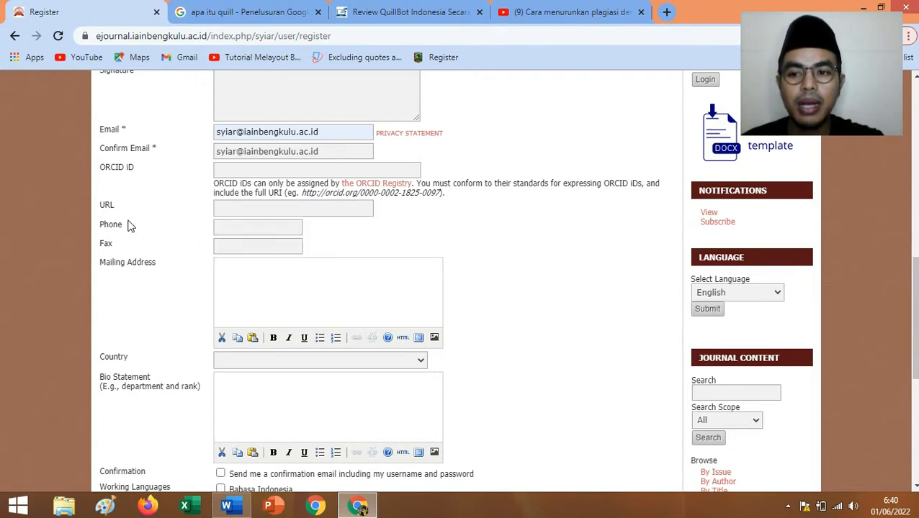
pyautogui.click(221, 227)
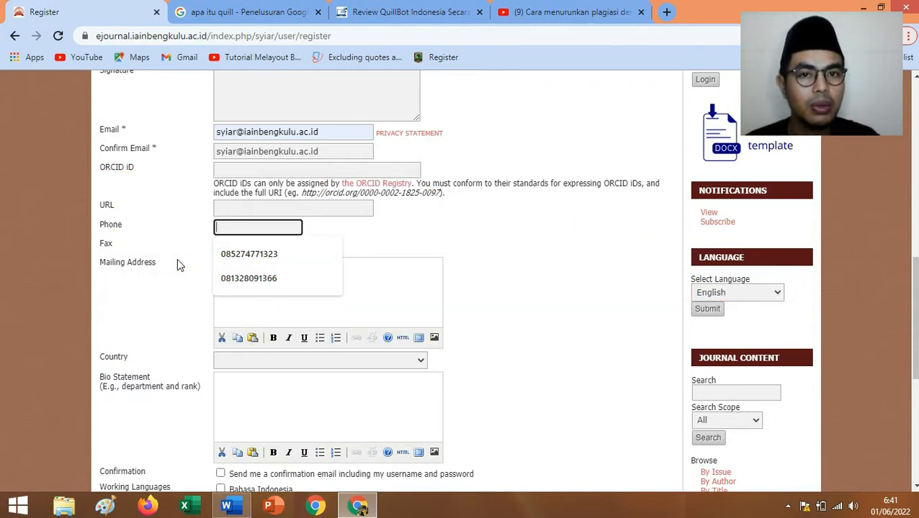
pyautogui.scroll(-1, 172, 309)
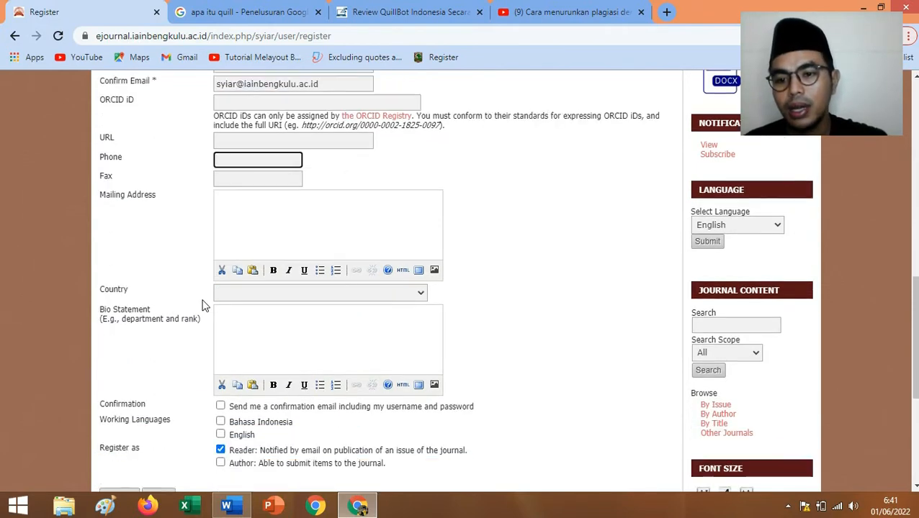
pyautogui.scroll(-3, 187, 259)
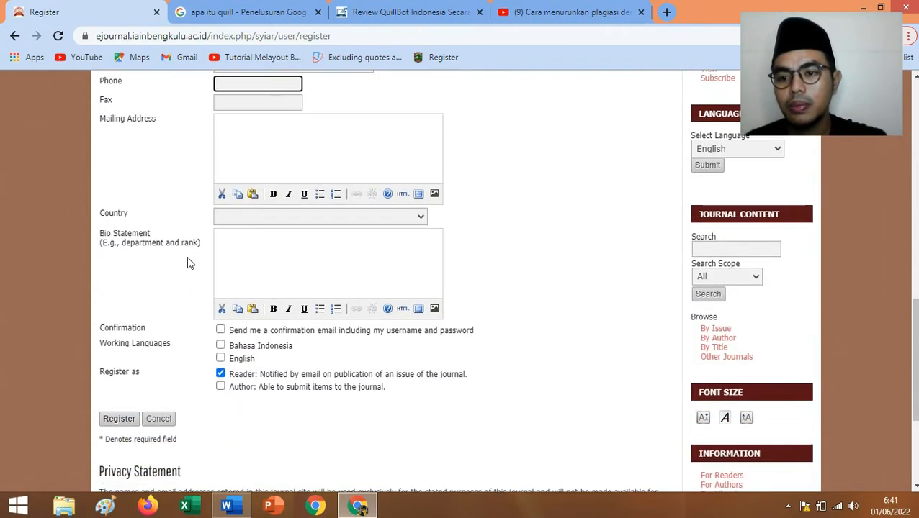
pyautogui.scroll(5, 187, 256)
pyautogui.scroll(4, 187, 246)
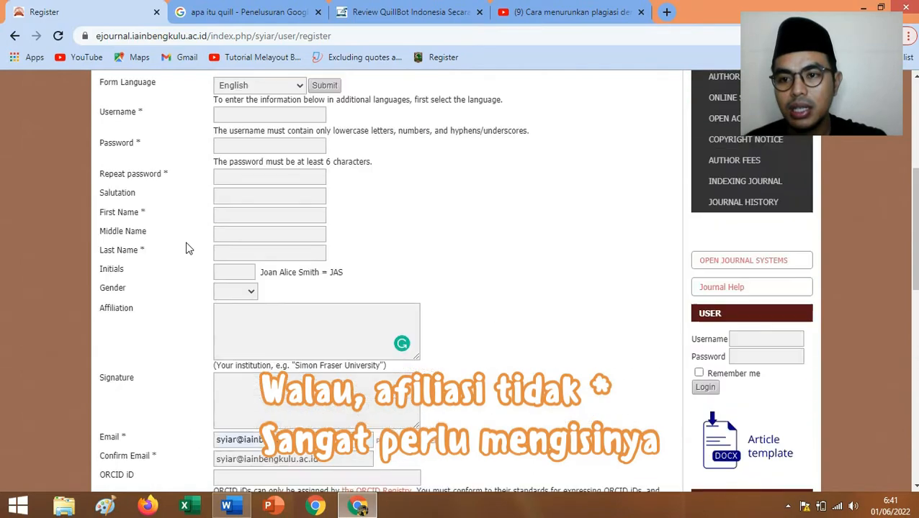
pyautogui.scroll(-5, 240, 344)
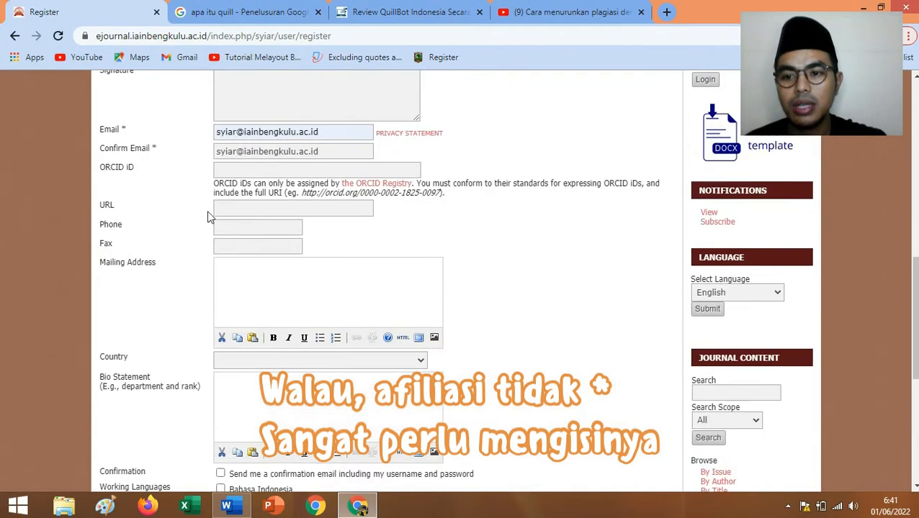
pyautogui.scroll(3, 188, 258)
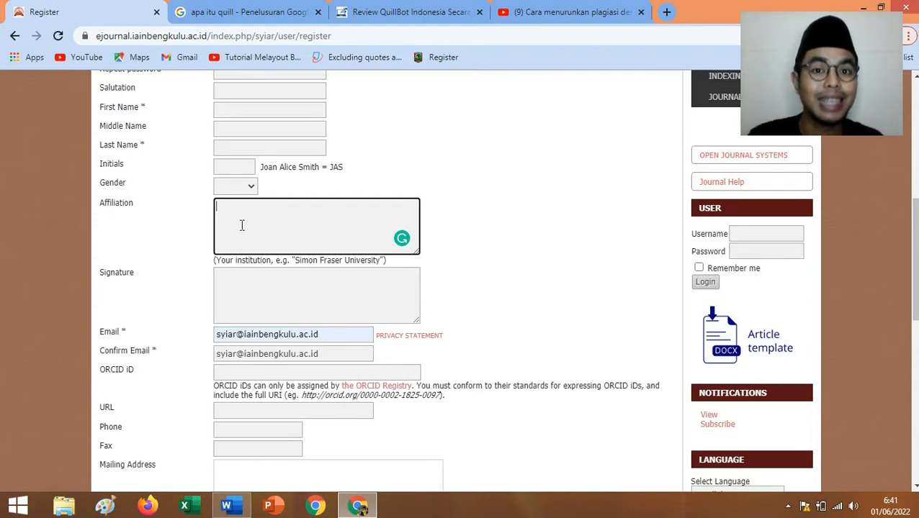
pyautogui.scroll(-3, 271, 270)
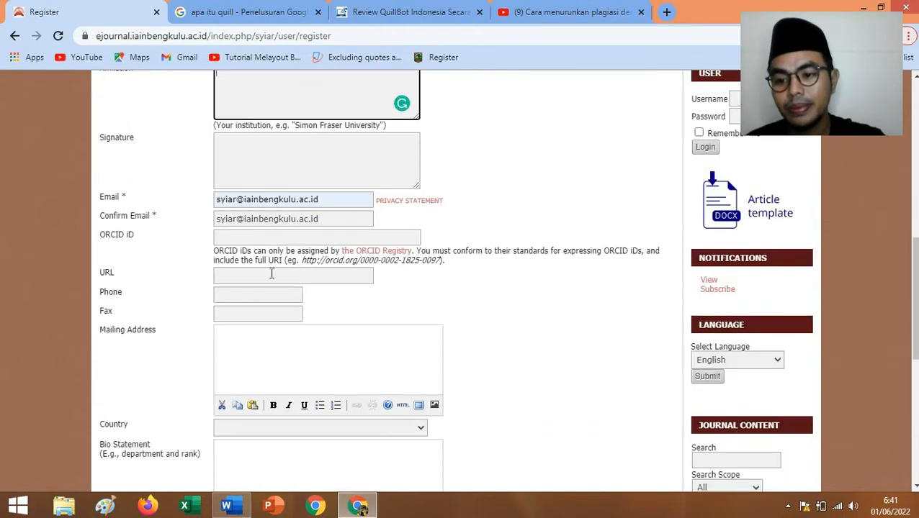
pyautogui.scroll(-2, 272, 273)
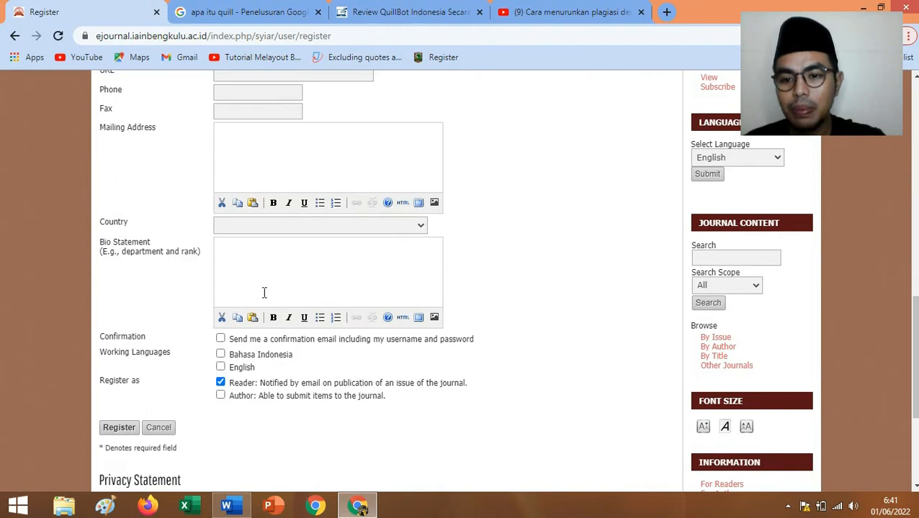
pyautogui.scroll(-1, 263, 327)
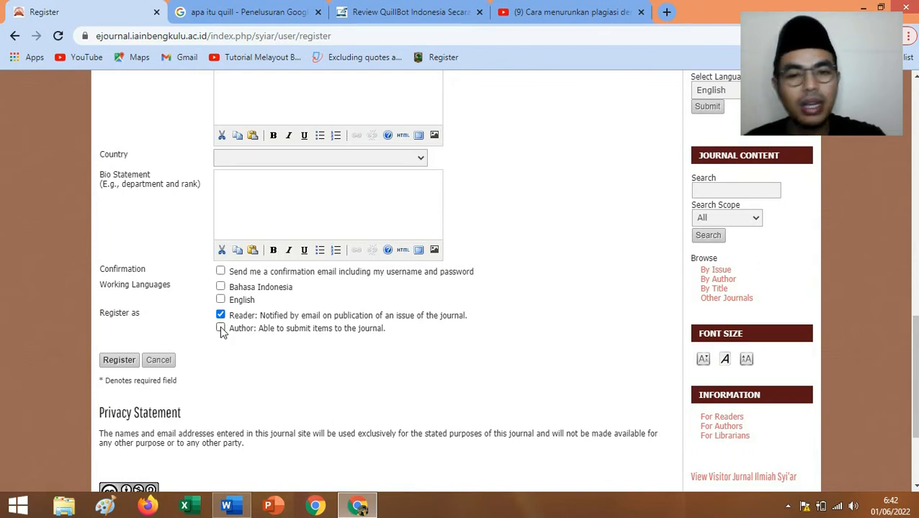
# Select the Author role in addition to Reader, check the completed profile, and submit the registration form.
pyautogui.click(220, 329)
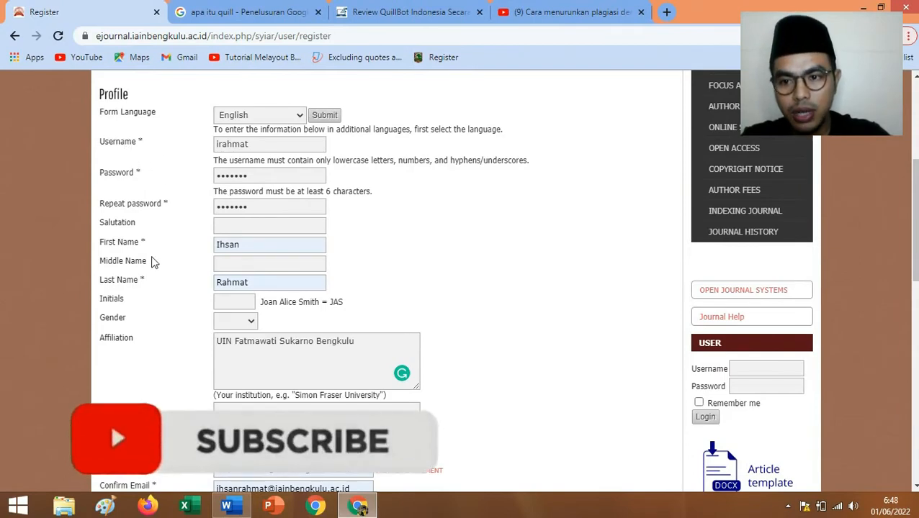
pyautogui.scroll(-6, 504, 205)
pyautogui.scroll(-1, 515, 199)
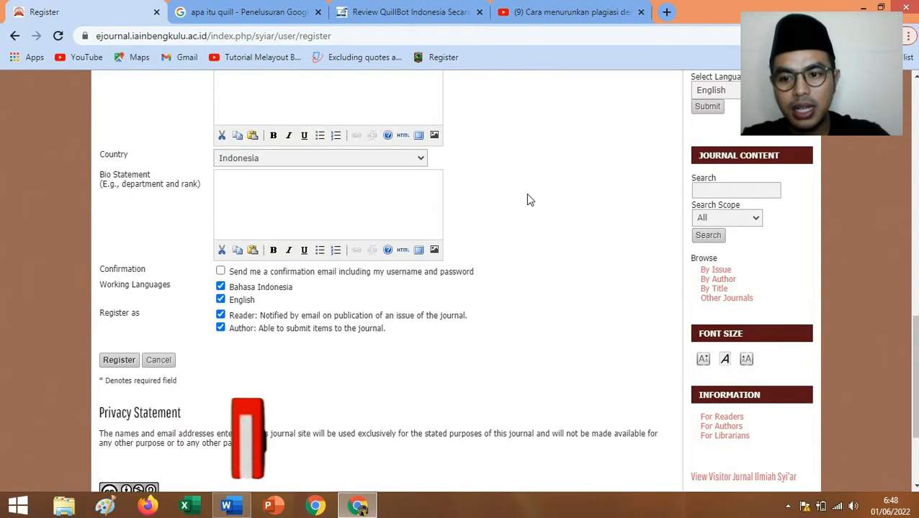
pyautogui.click(117, 360)
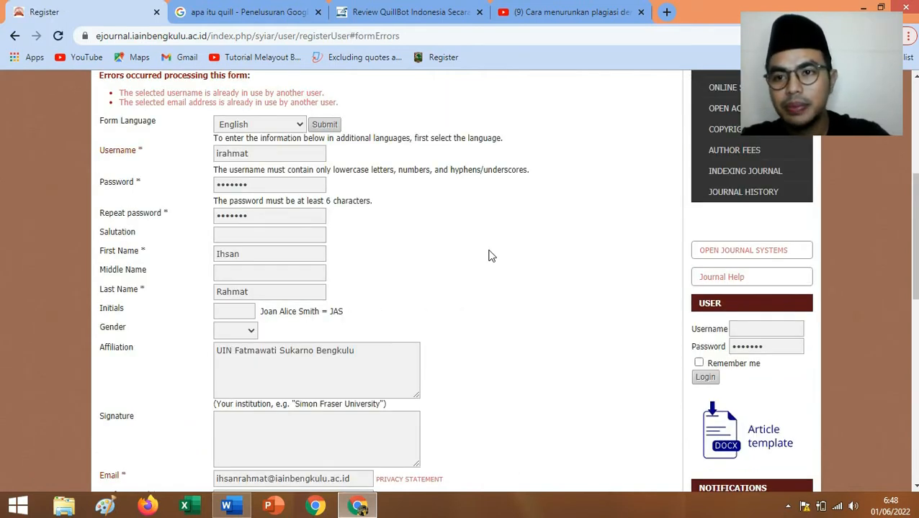
# Review the form-processing errors and check the username, email and confirm email entries in the profile.
pyautogui.scroll(1, 488, 255)
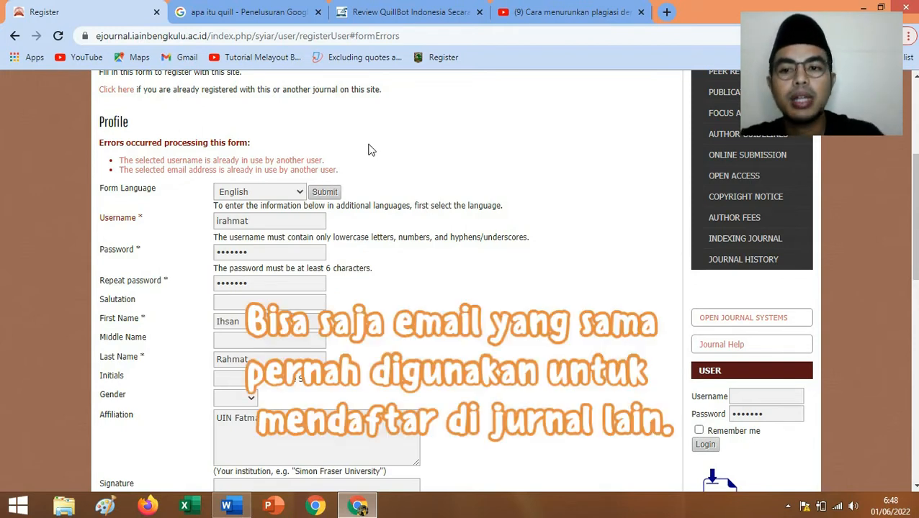
pyautogui.scroll(-3, 369, 151)
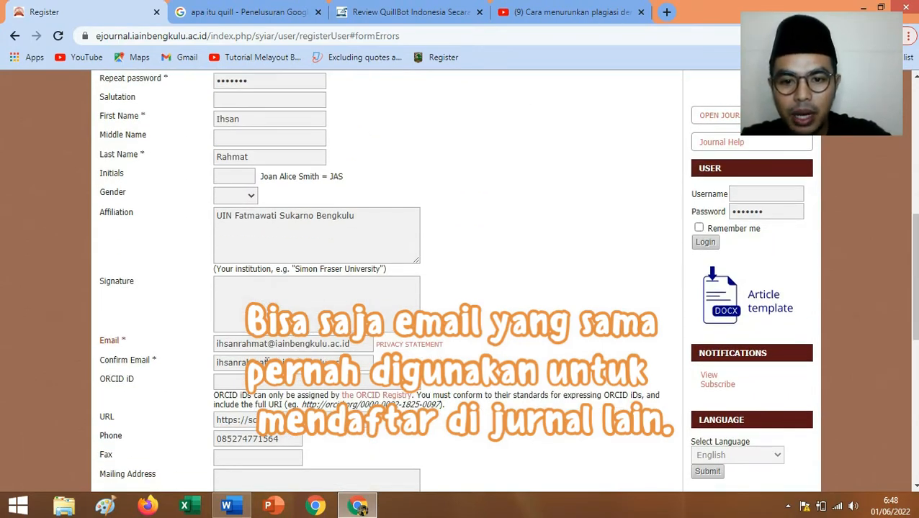
pyautogui.scroll(5, 227, 349)
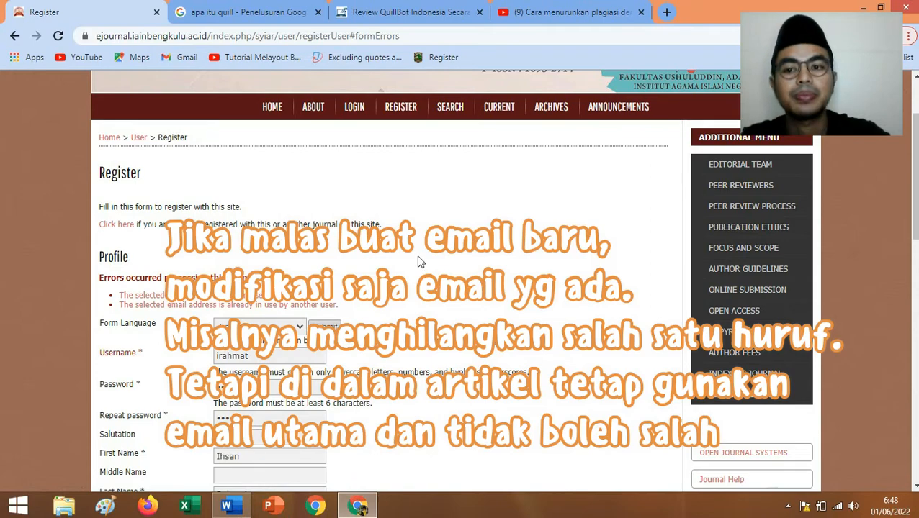
pyautogui.scroll(-2, 418, 257)
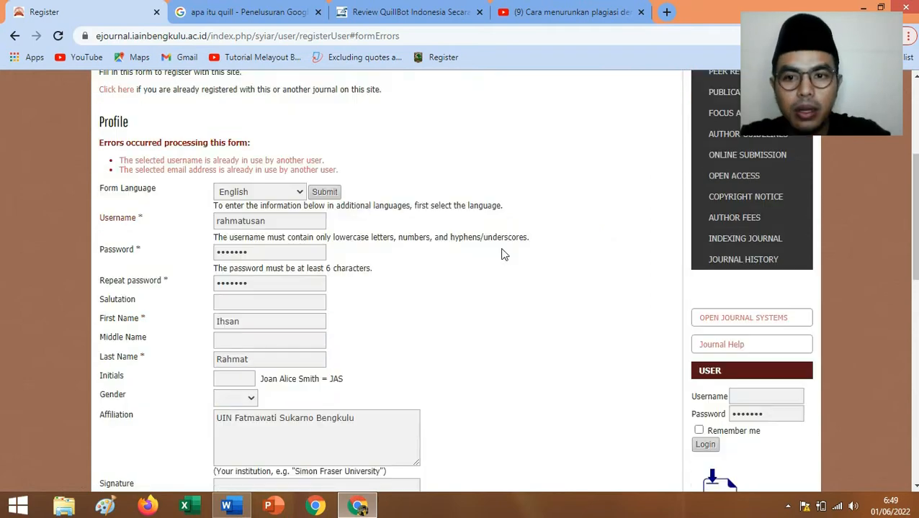
pyautogui.doubleClick(266, 221)
pyautogui.scroll(-5, 314, 243)
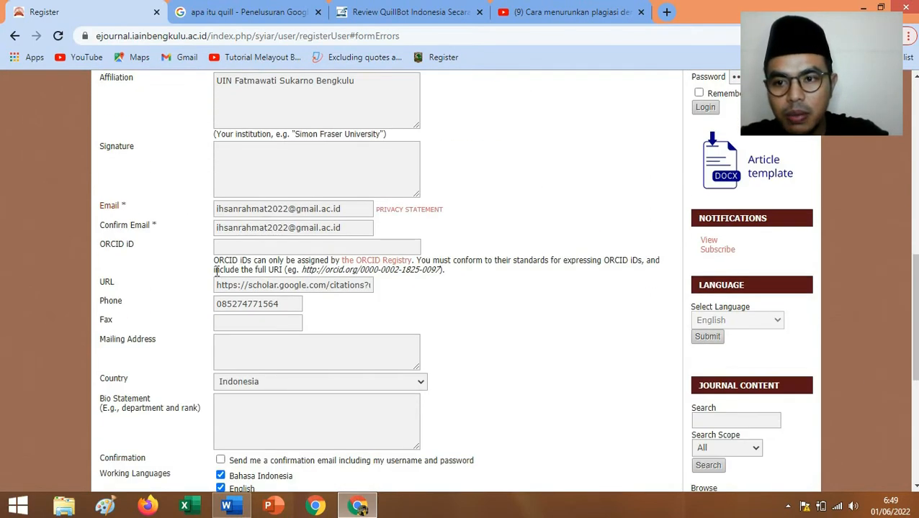
# Submit the corrected registration form and start a new submission to Jurnal Ilmiah Syi'ar as Author.
pyautogui.scroll(-3, 216, 272)
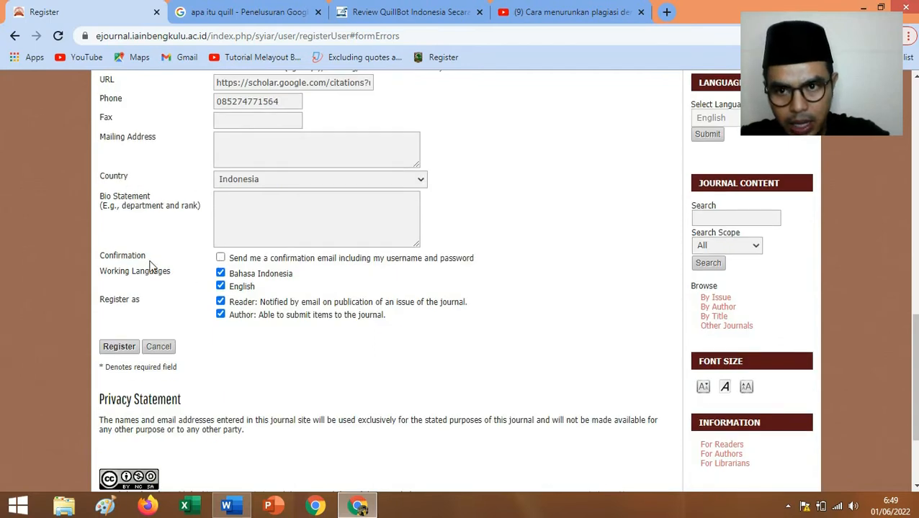
pyautogui.click(115, 347)
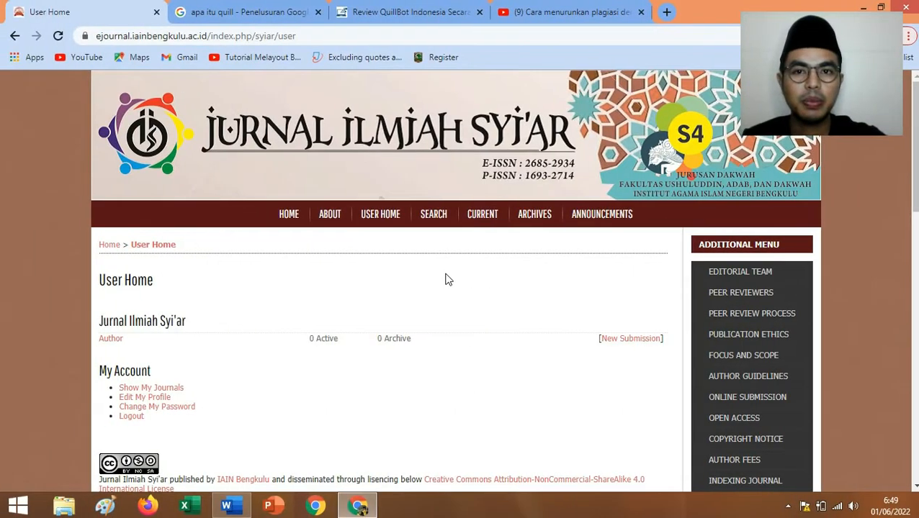
pyautogui.scroll(-1, 444, 279)
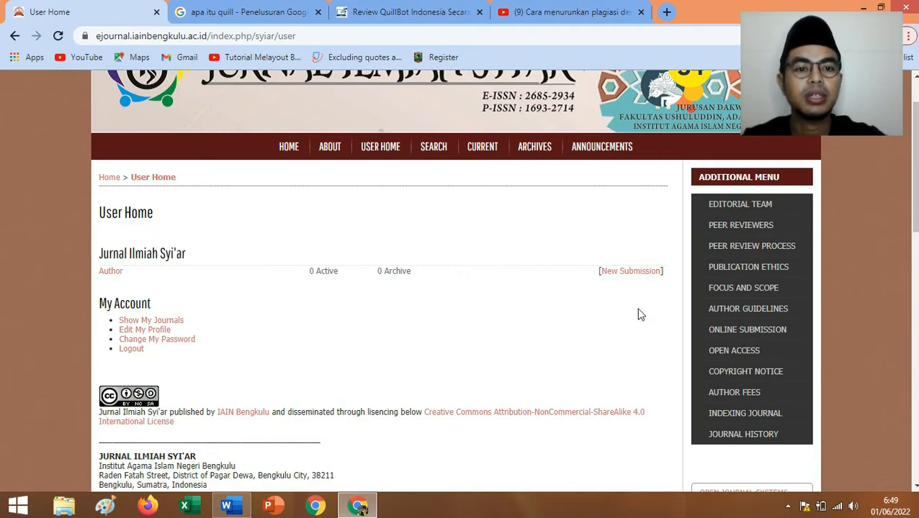
pyautogui.click(632, 272)
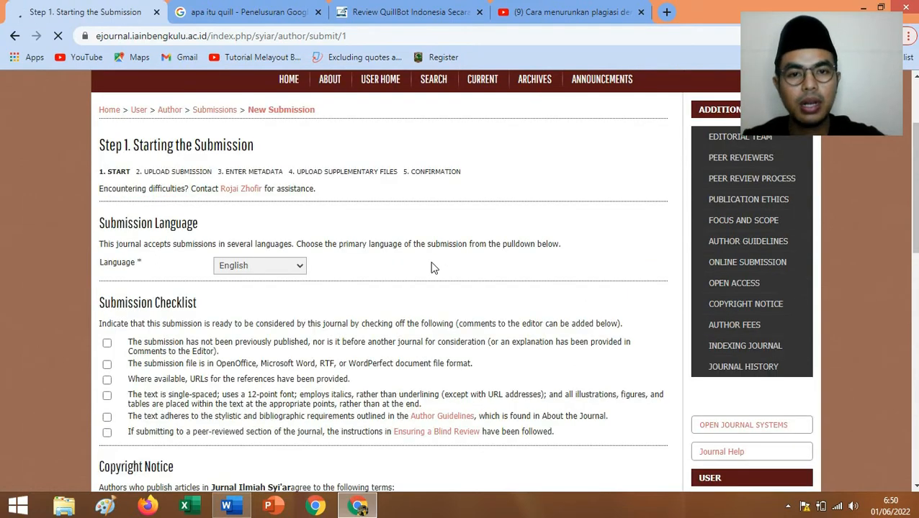
# Tick all six submission checklist items with English as the submission language, and continue to the manuscript upload step.
pyautogui.scroll(-2, 432, 267)
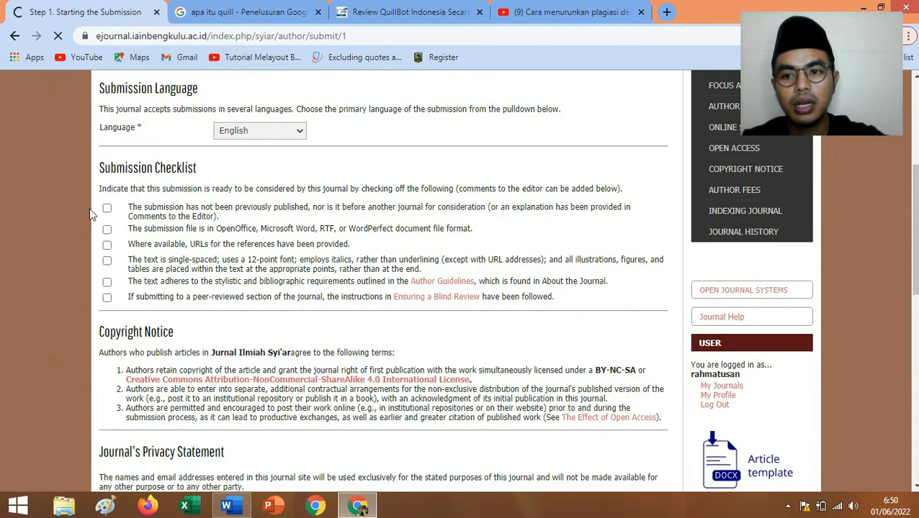
pyautogui.click(107, 260)
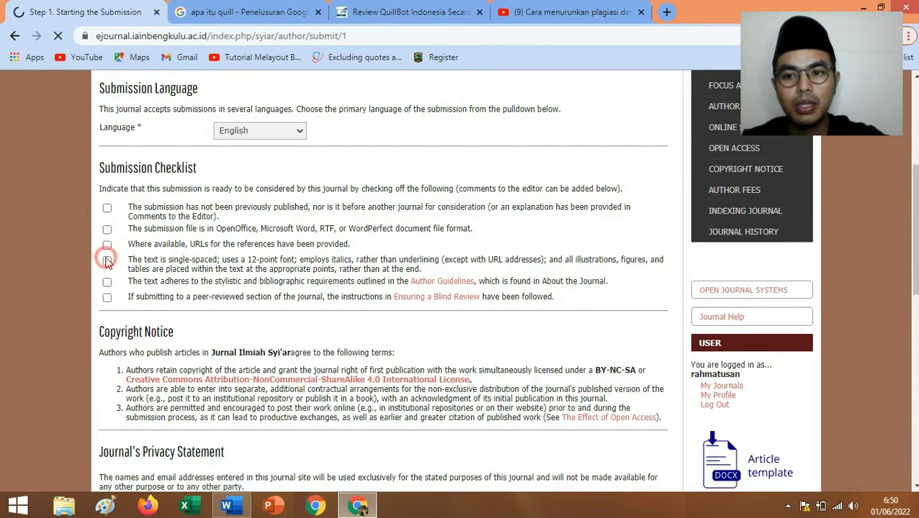
pyautogui.click(107, 283)
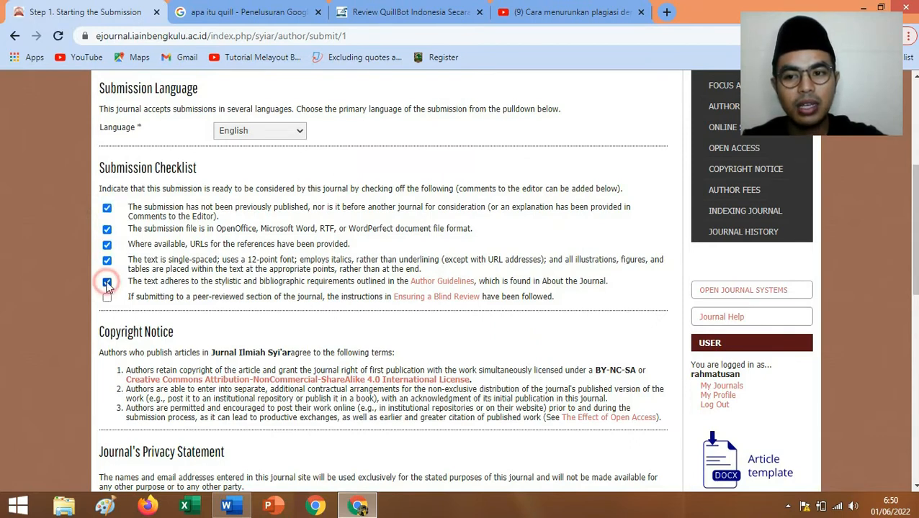
pyautogui.click(107, 298)
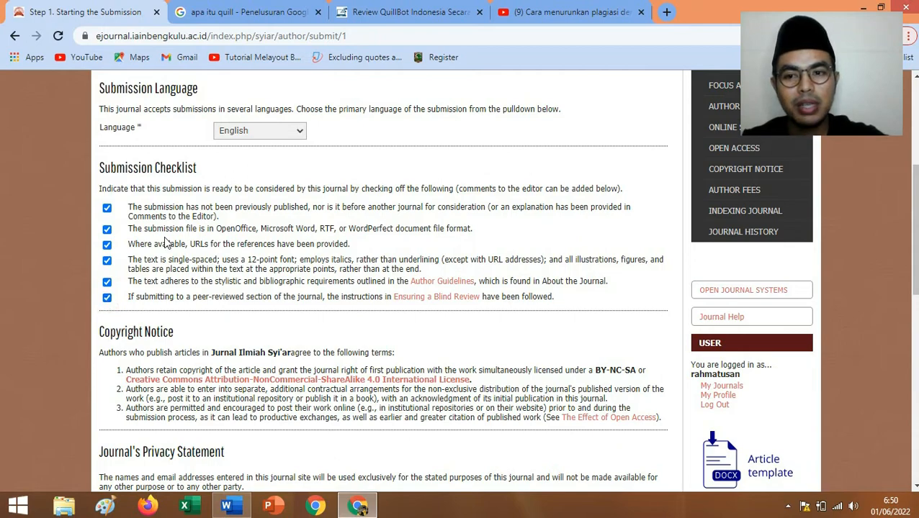
pyautogui.scroll(-2, 126, 288)
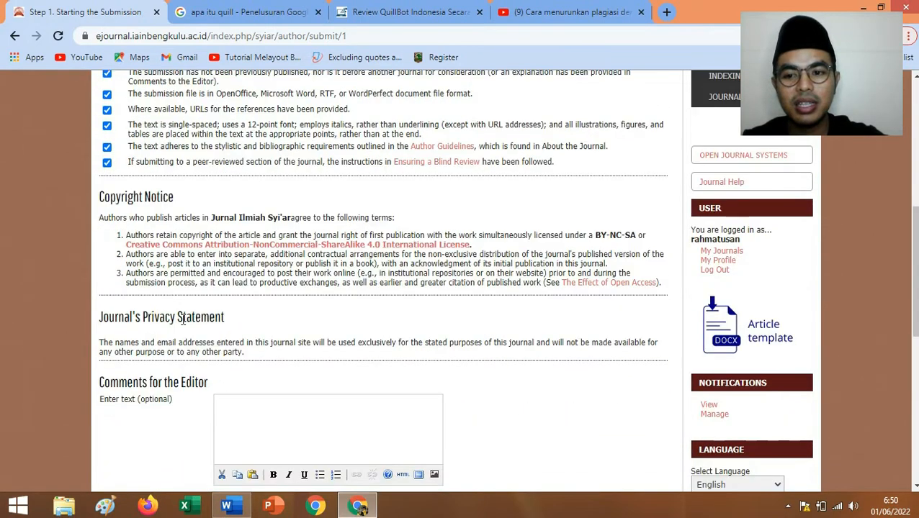
pyautogui.scroll(-1, 182, 320)
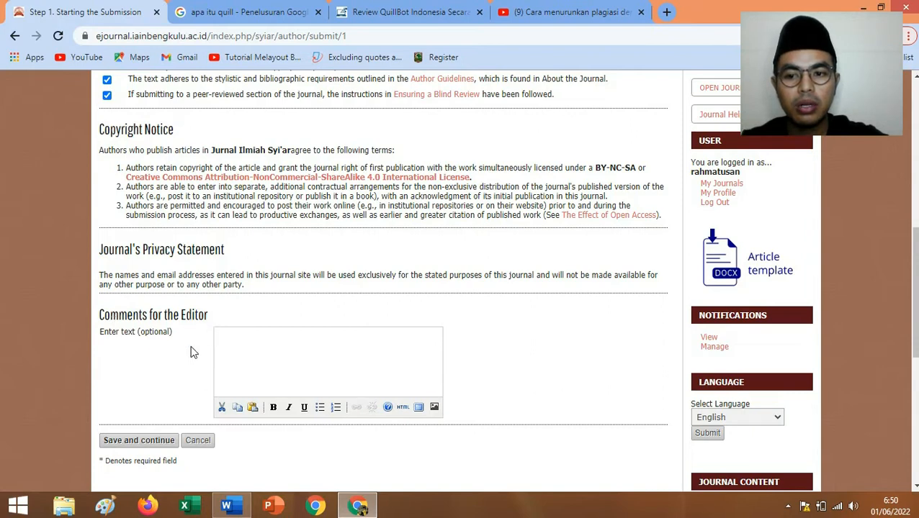
pyautogui.click(220, 338)
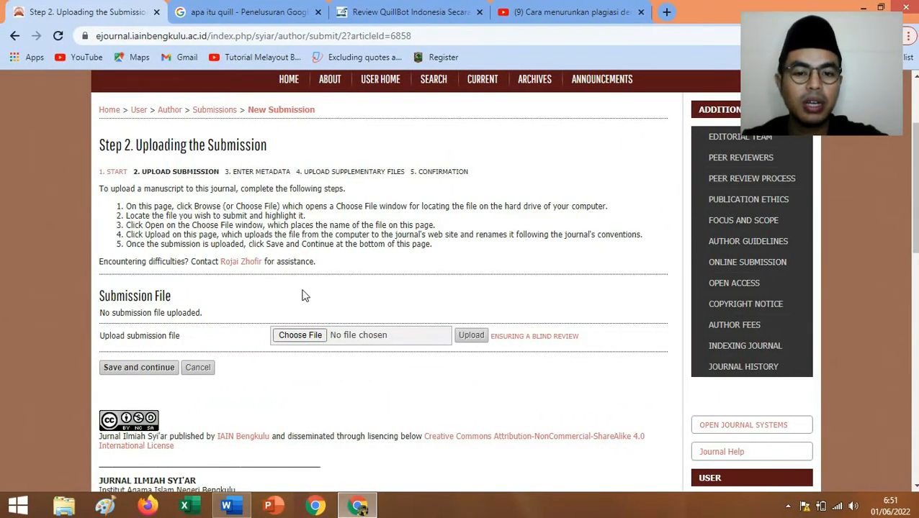
# Upload AGIHAN MK MBKM 2021 - OK-OK (1).doc as the submission file and continue to the metadata step.
pyautogui.scroll(-1, 347, 274)
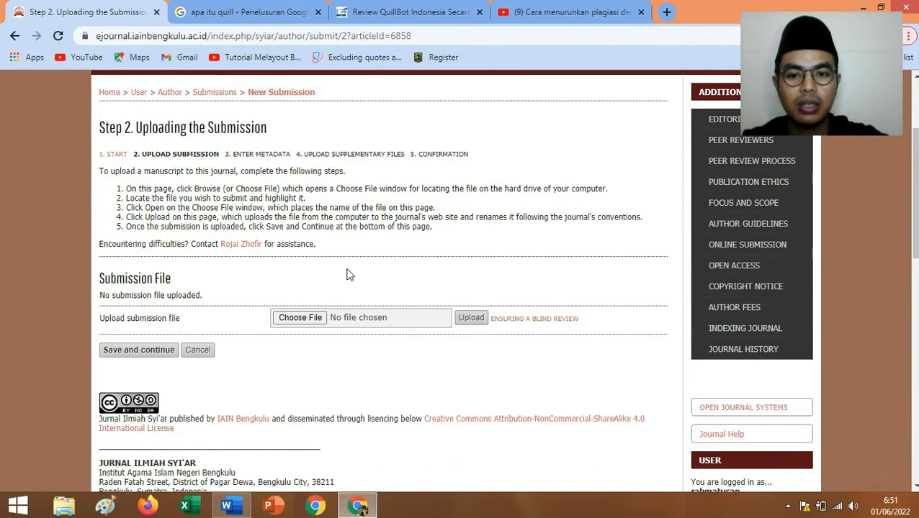
pyautogui.scroll(1, 344, 240)
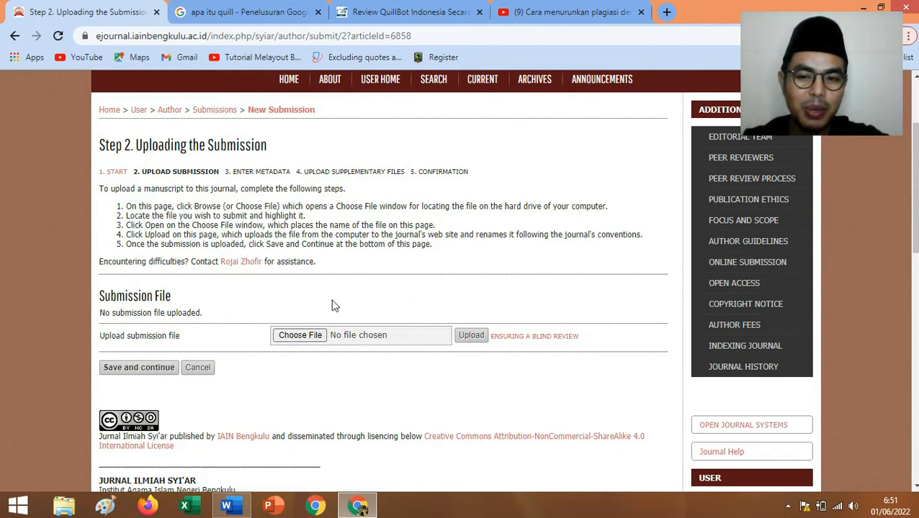
pyautogui.click(317, 335)
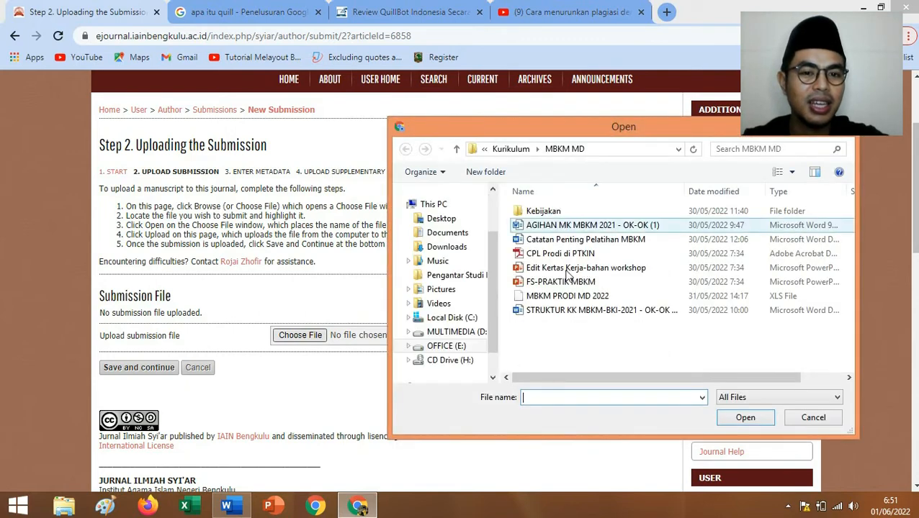
pyautogui.click(548, 226)
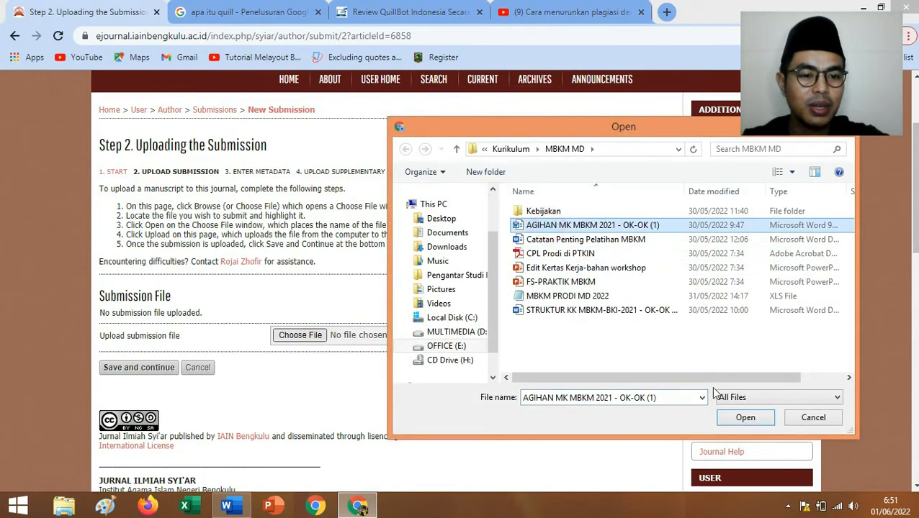
pyautogui.click(741, 417)
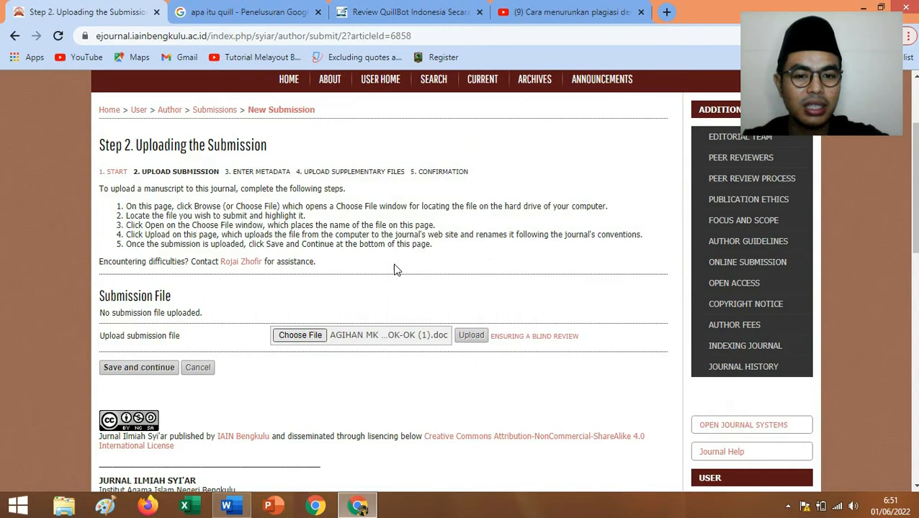
pyautogui.click(470, 337)
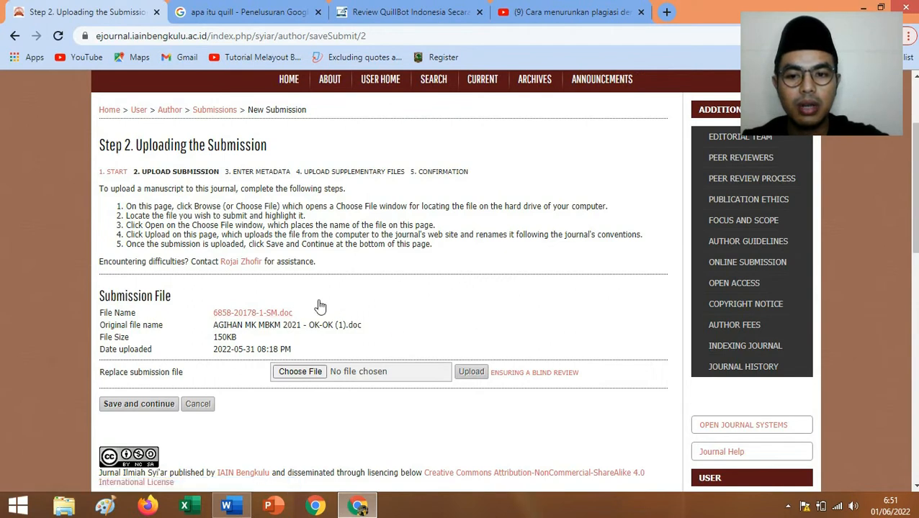
pyautogui.click(127, 405)
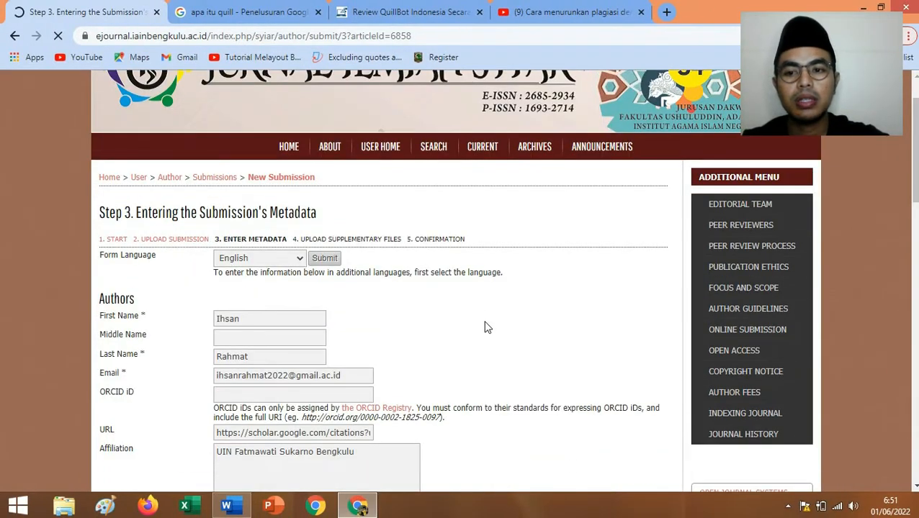
# Check the submitting author's prefilled details and add another author entry to the submission.
pyautogui.scroll(-1, 484, 328)
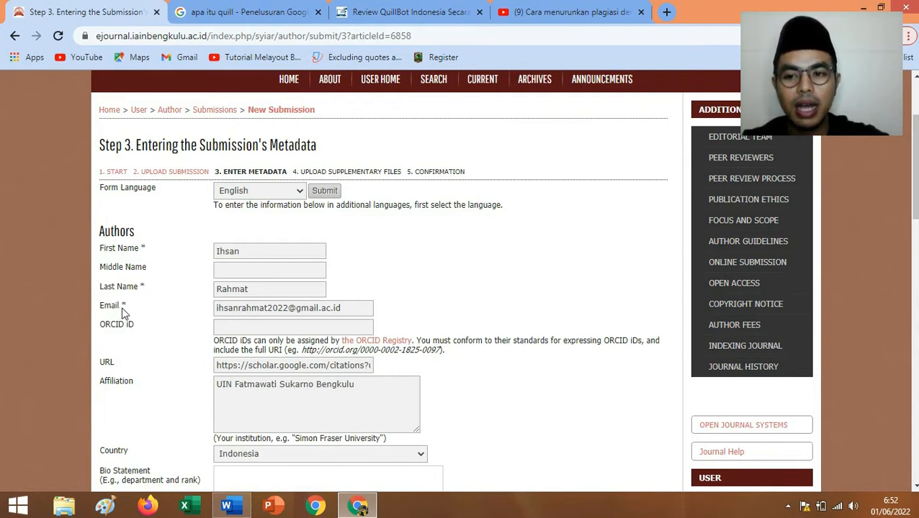
pyautogui.scroll(-2, 126, 310)
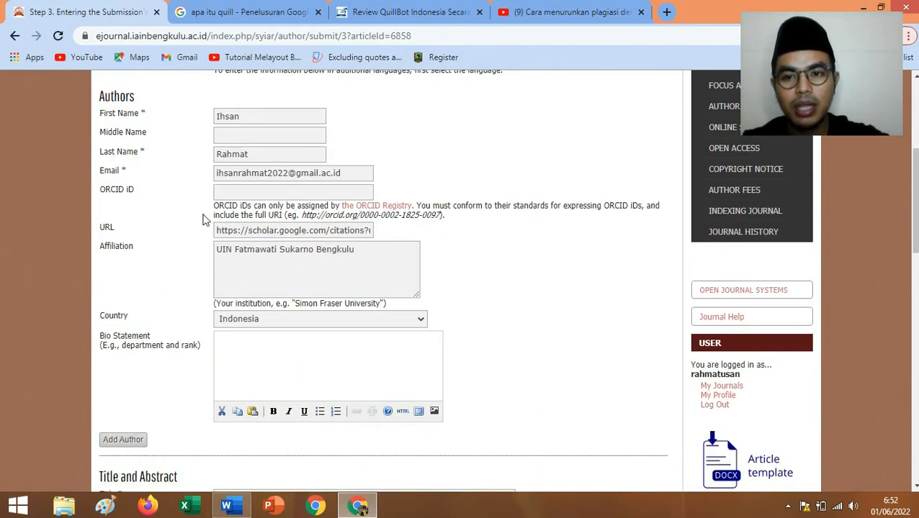
pyautogui.scroll(-1, 216, 191)
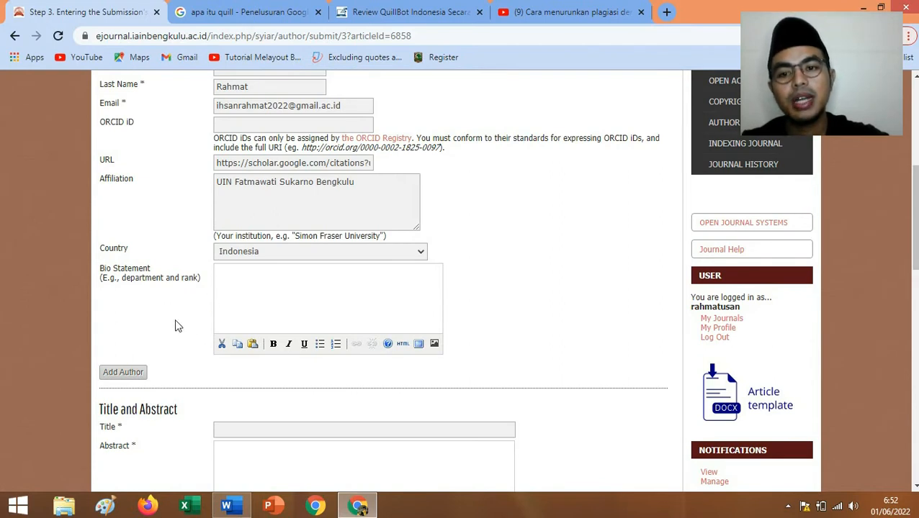
pyautogui.click(124, 373)
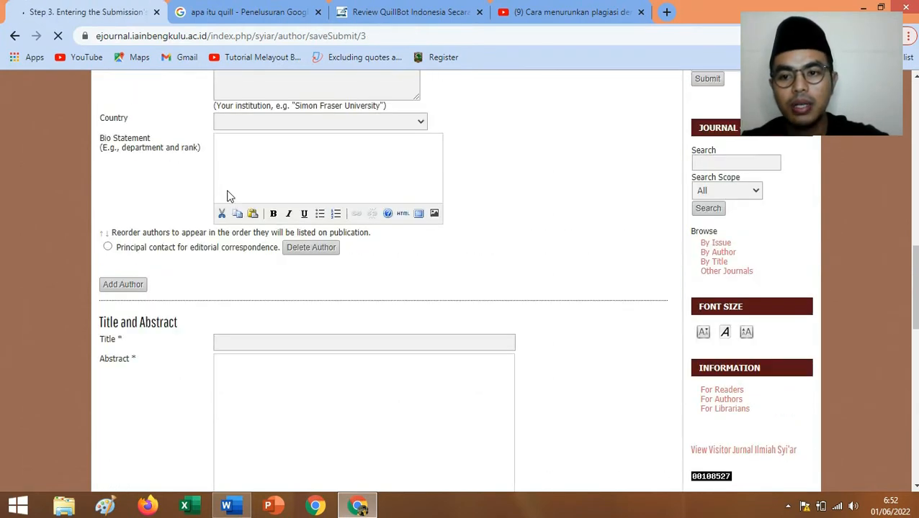
# Examine the added author's name, email, affiliation and country fields, plus the author order and principal contact options.
pyautogui.scroll(1, 239, 195)
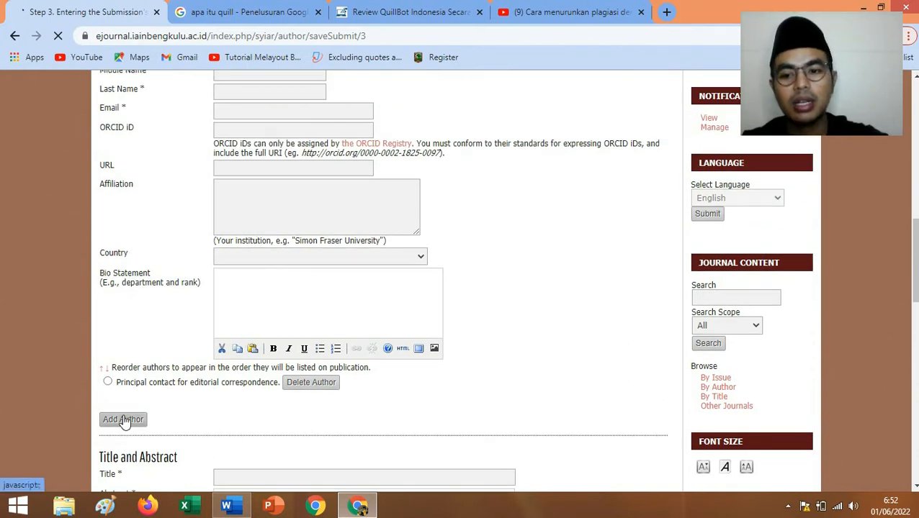
pyautogui.scroll(3, 563, 257)
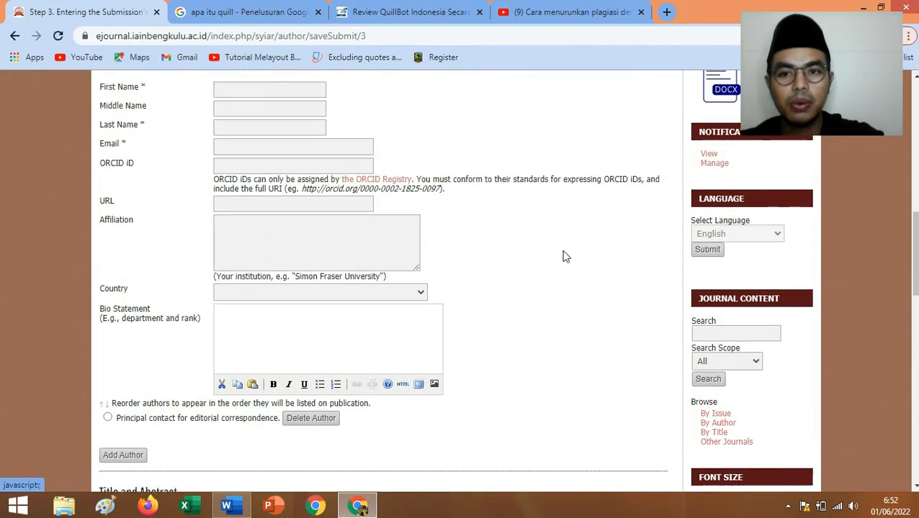
pyautogui.scroll(2, 564, 257)
pyautogui.scroll(-4, 564, 256)
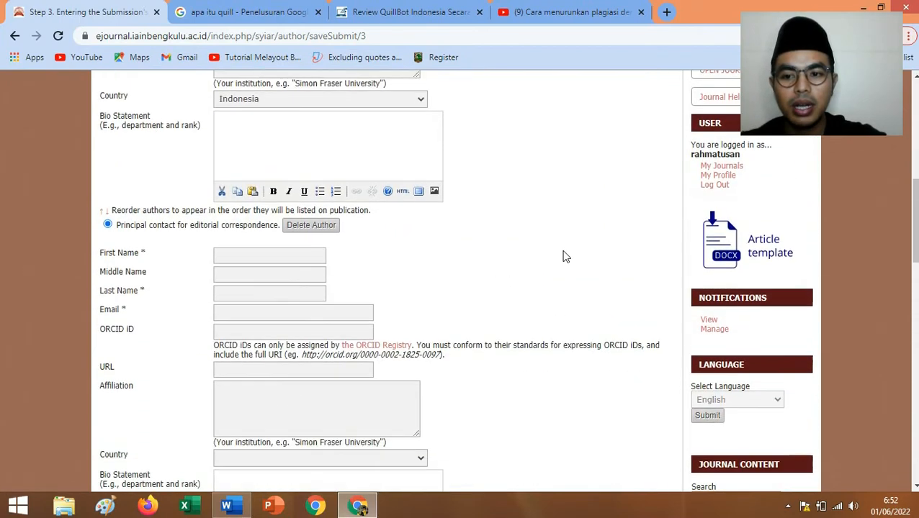
pyautogui.scroll(-1, 152, 452)
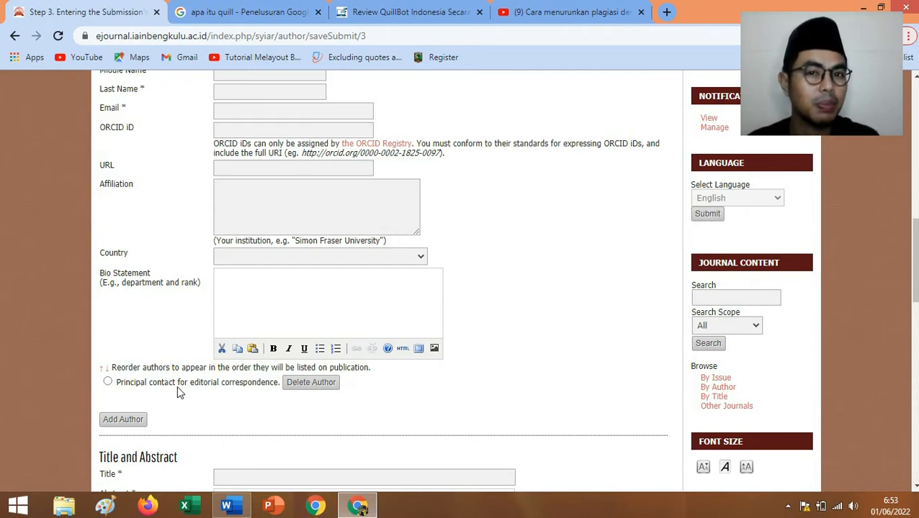
pyautogui.scroll(-2, 266, 256)
pyautogui.scroll(3, 375, 239)
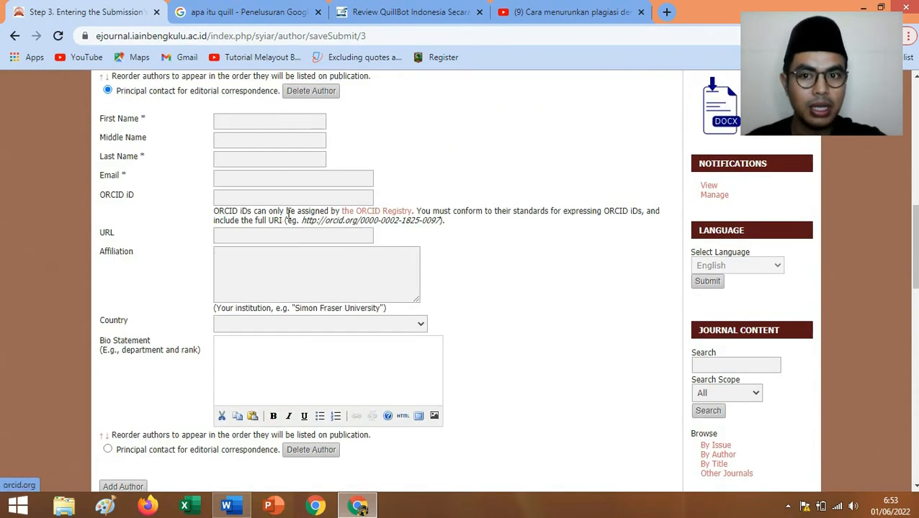
pyautogui.scroll(1, 288, 212)
pyautogui.scroll(-7, 287, 212)
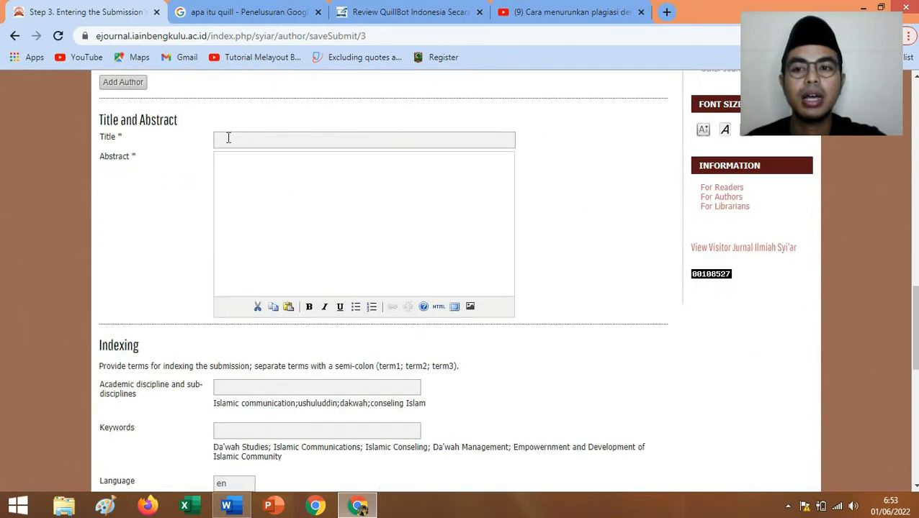
# Go through the submission's title, abstract, indexing and references fields and continue to the supplementary files step.
pyautogui.click(227, 138)
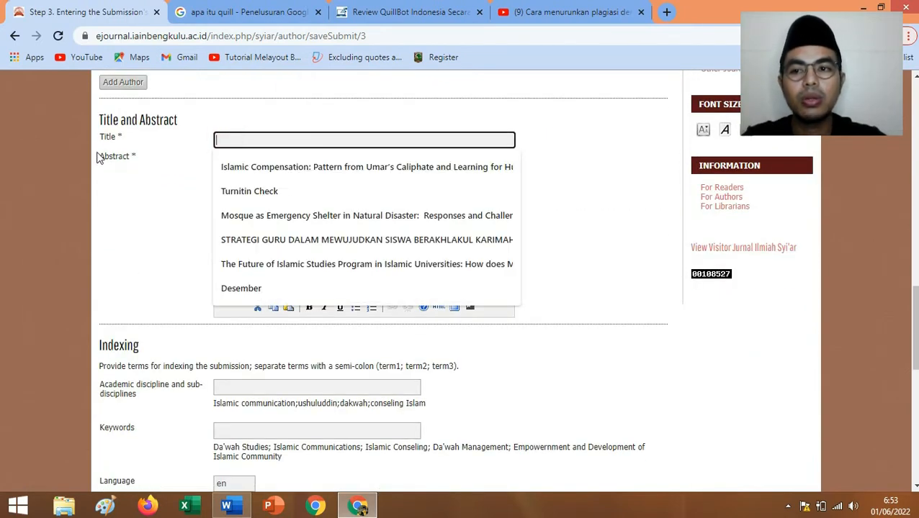
pyautogui.click(242, 102)
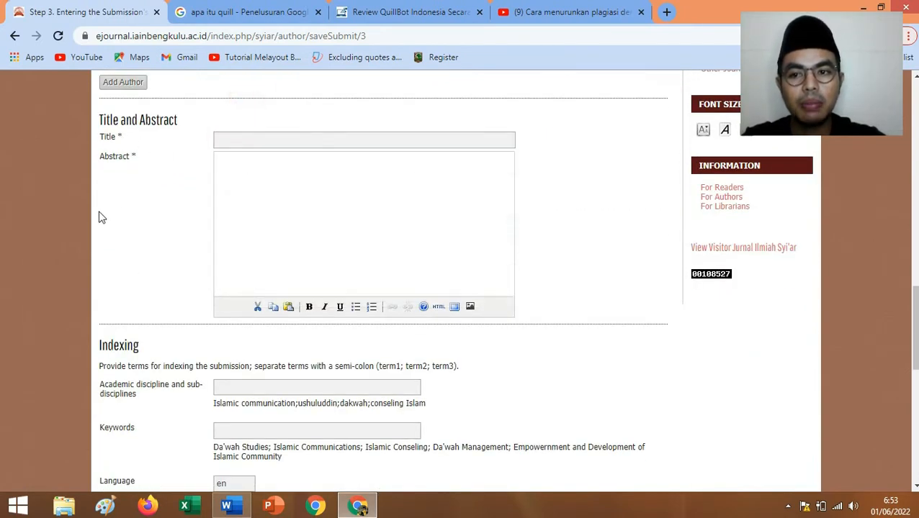
pyautogui.click(275, 176)
pyautogui.scroll(-3, 275, 176)
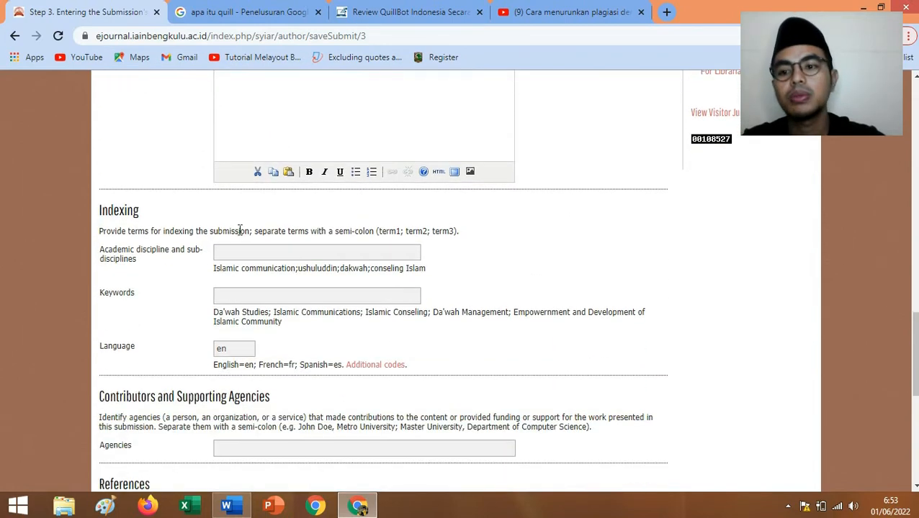
pyautogui.scroll(-1, 190, 289)
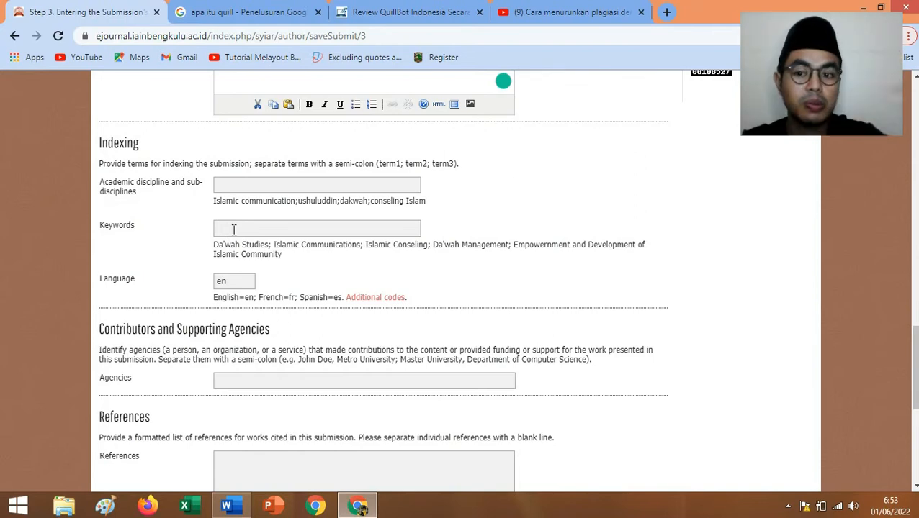
pyautogui.scroll(-1, 203, 256)
pyautogui.scroll(-1, 203, 255)
pyautogui.click(234, 328)
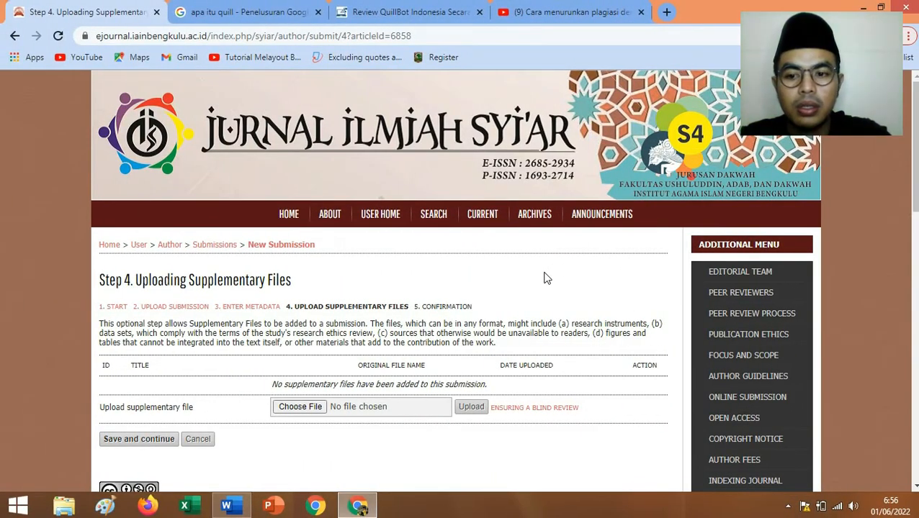
# Finish the submission without adding a supplementary file and open the list of active submissions.
pyautogui.scroll(-1, 546, 279)
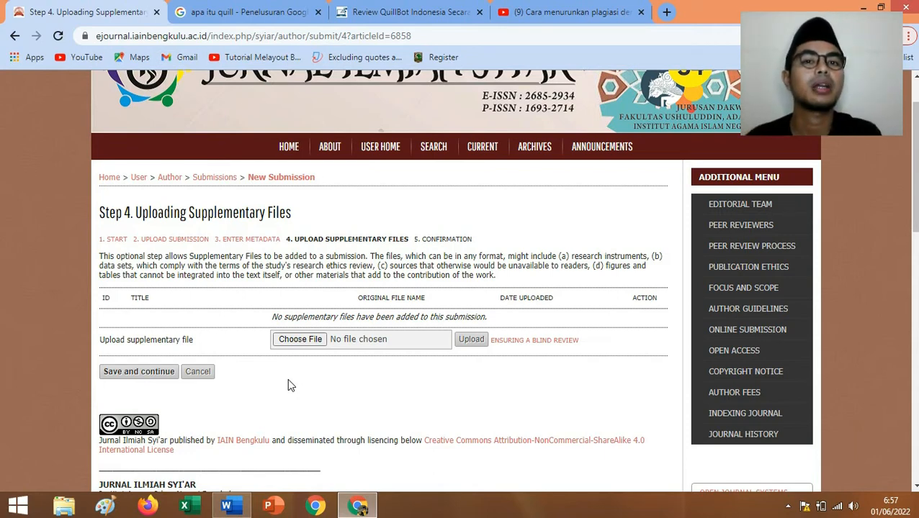
pyautogui.click(148, 372)
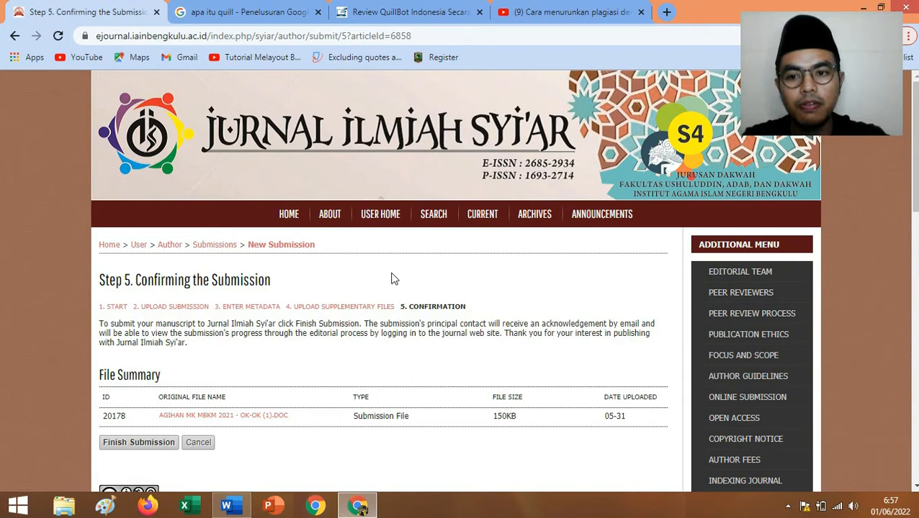
pyautogui.scroll(-1, 395, 280)
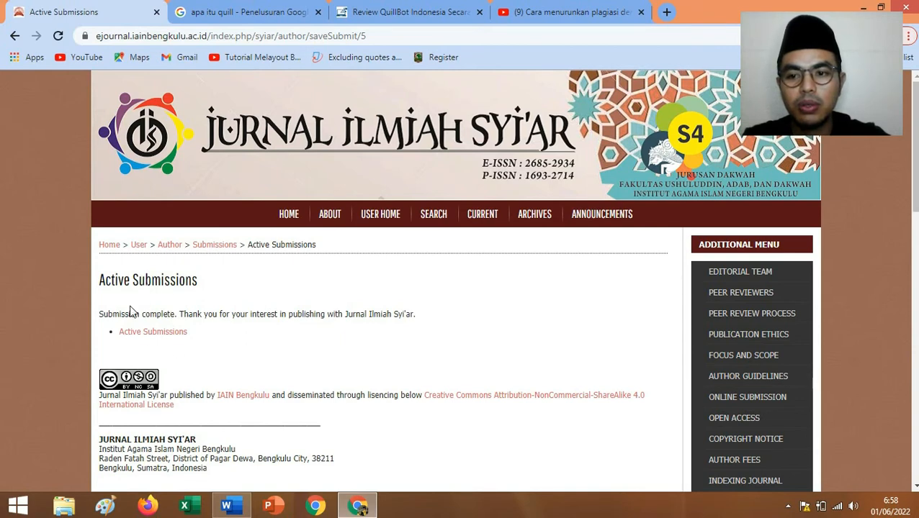
pyautogui.click(167, 335)
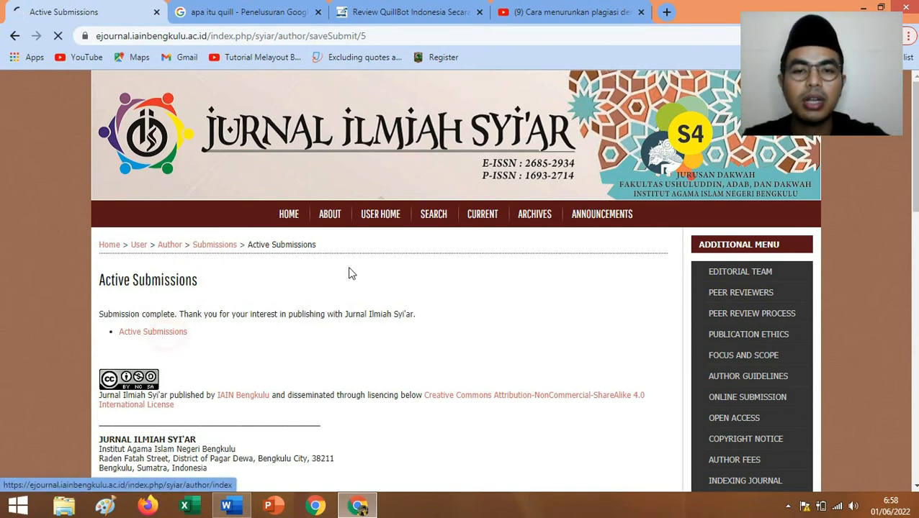